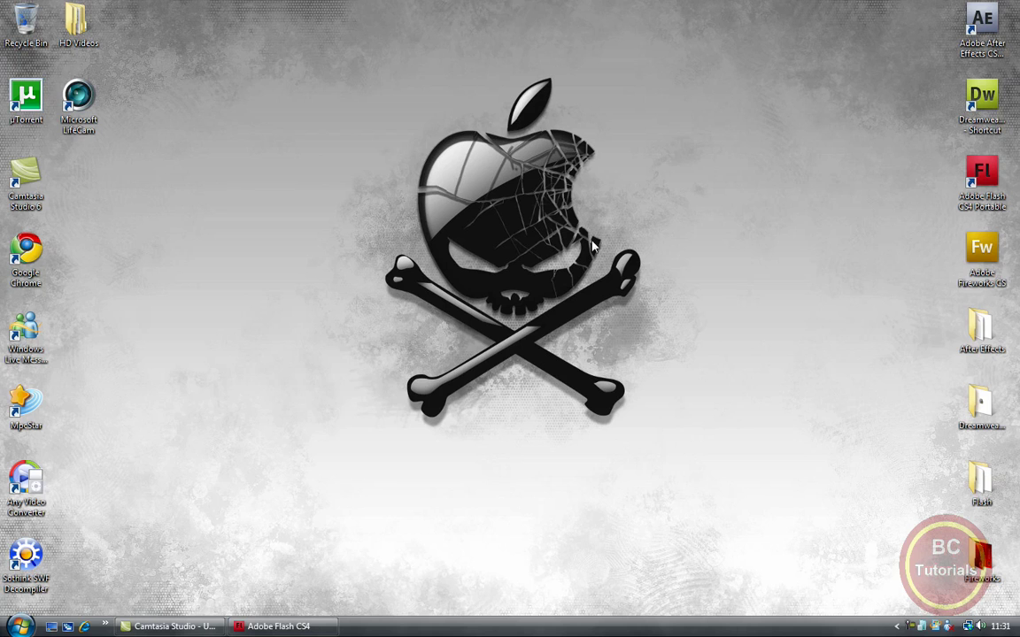
Step: Bring the Adobe Flash CS4 window, showing its Welcome Screen, to the front
{"action": "left_click", "coordinate": [317, 617]}
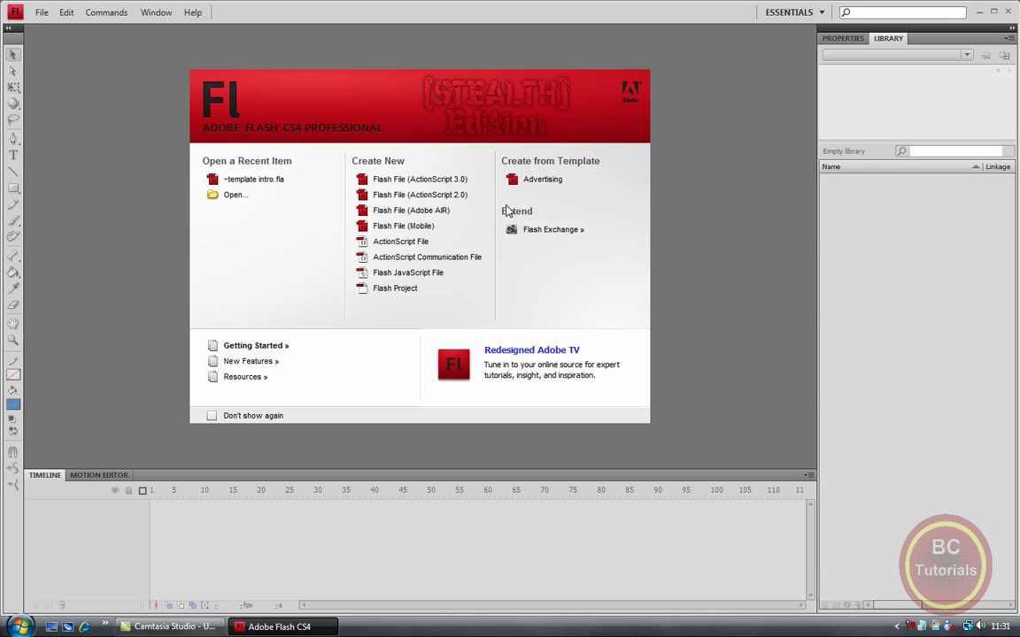
Step: Launch Google Chrome from the Start menu
{"action": "key", "text": "super"}
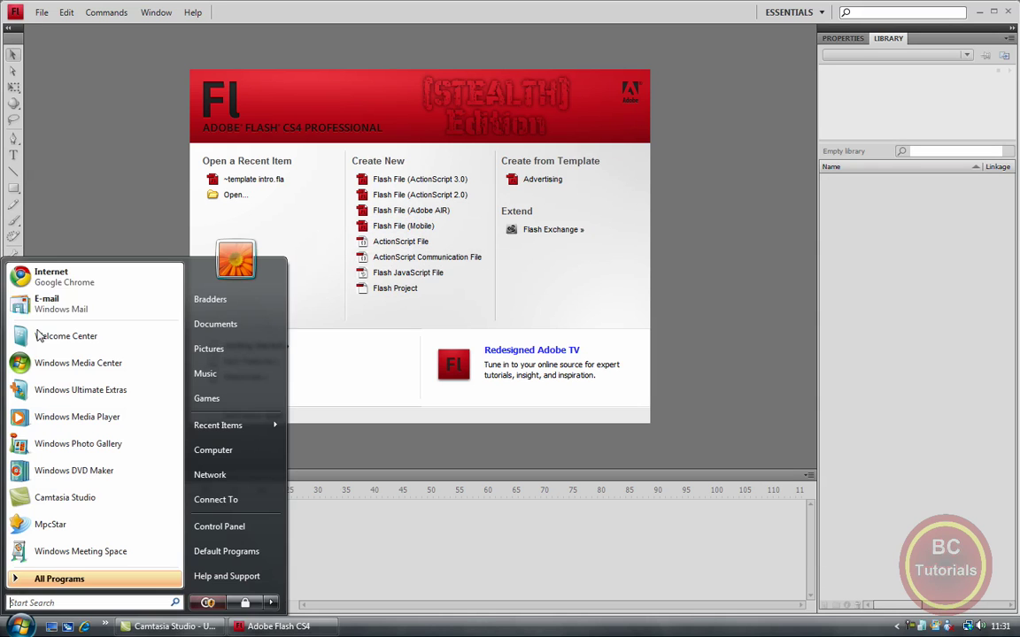
{"action": "key", "text": "Escape"}
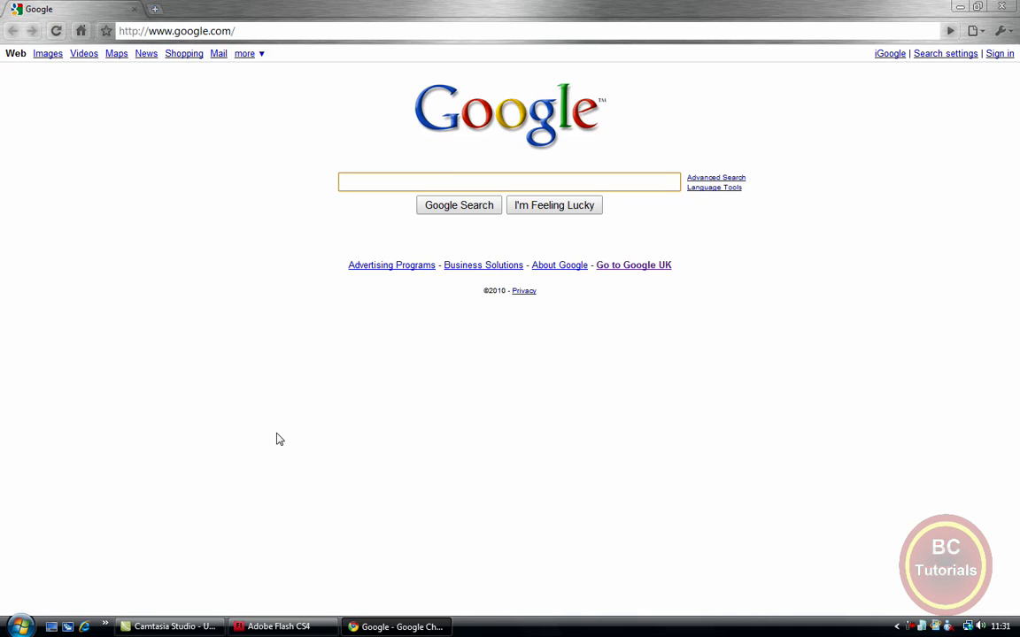
Step: Search Google for 'template monster' and open the TemplateMonster.com result
{"action": "left_click", "coordinate": [397, 26]}
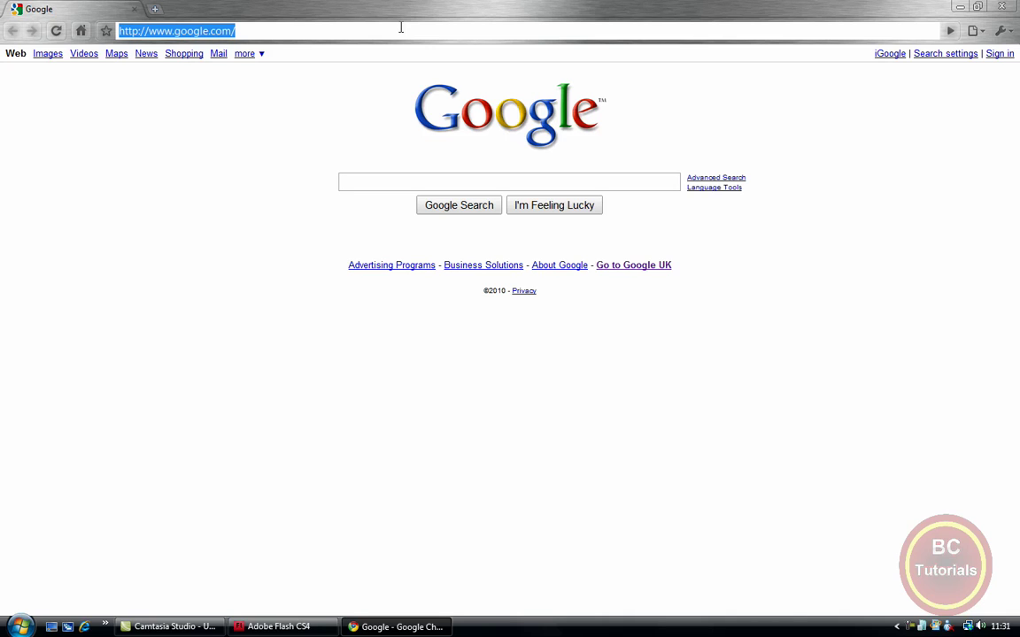
{"action": "left_click", "coordinate": [355, 180]}
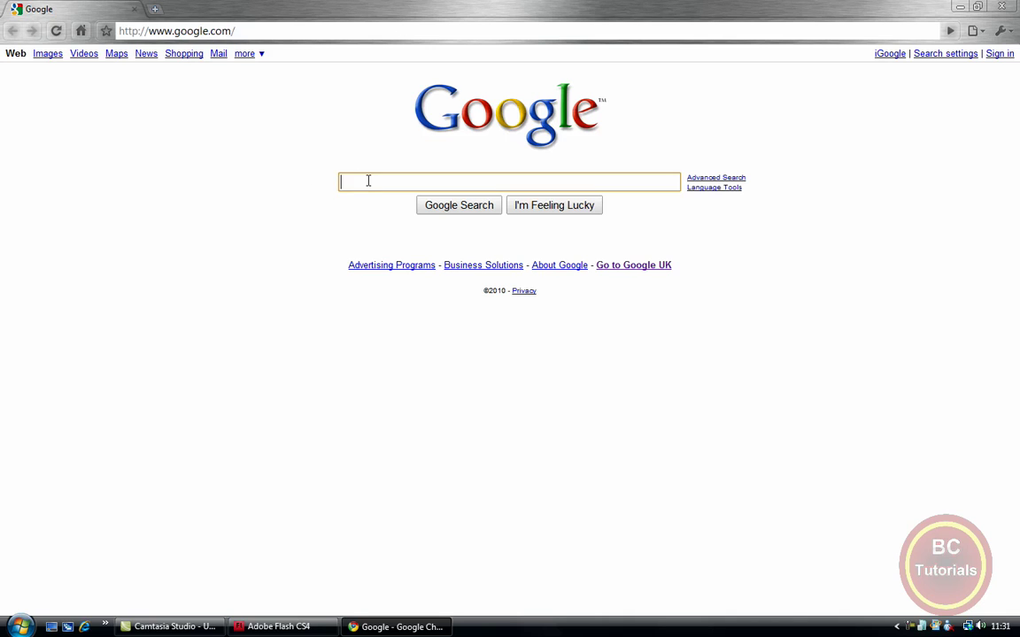
{"action": "type", "text": "templatv"}
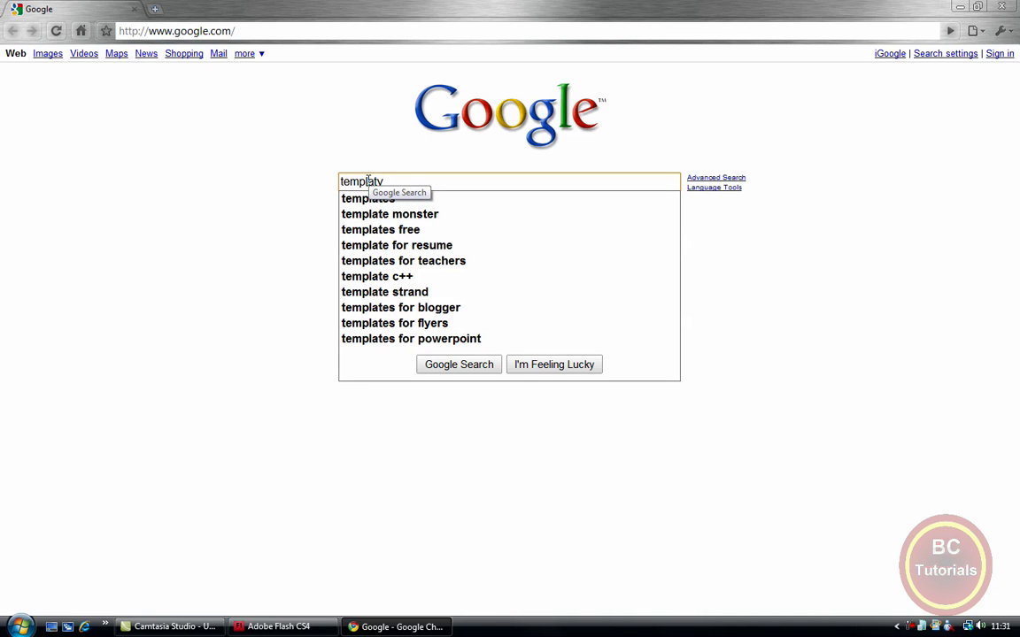
{"action": "key", "text": "BackSpace"}
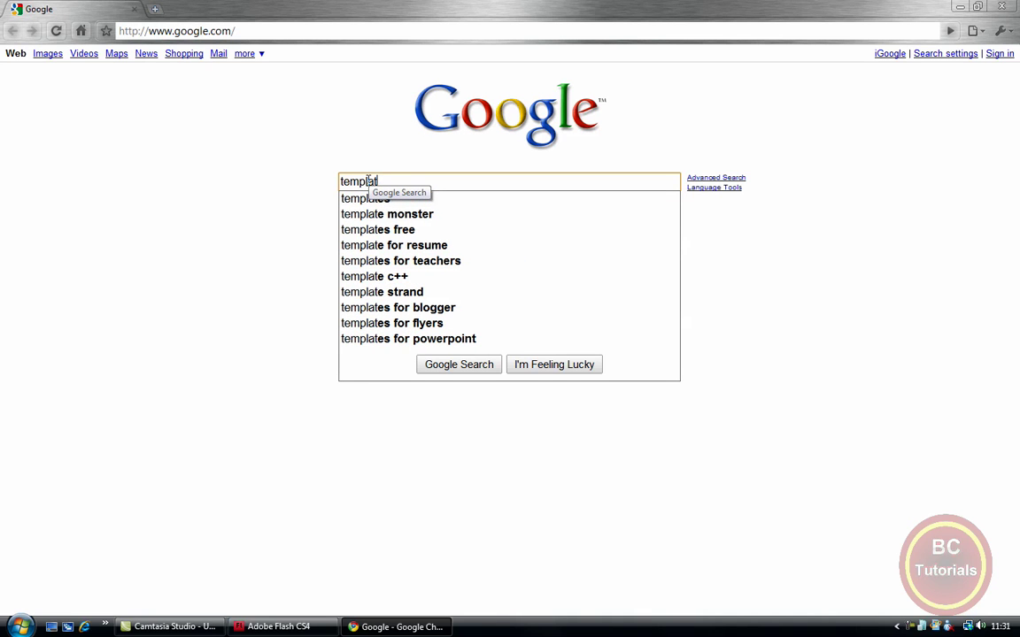
{"action": "left_click", "coordinate": [485, 215]}
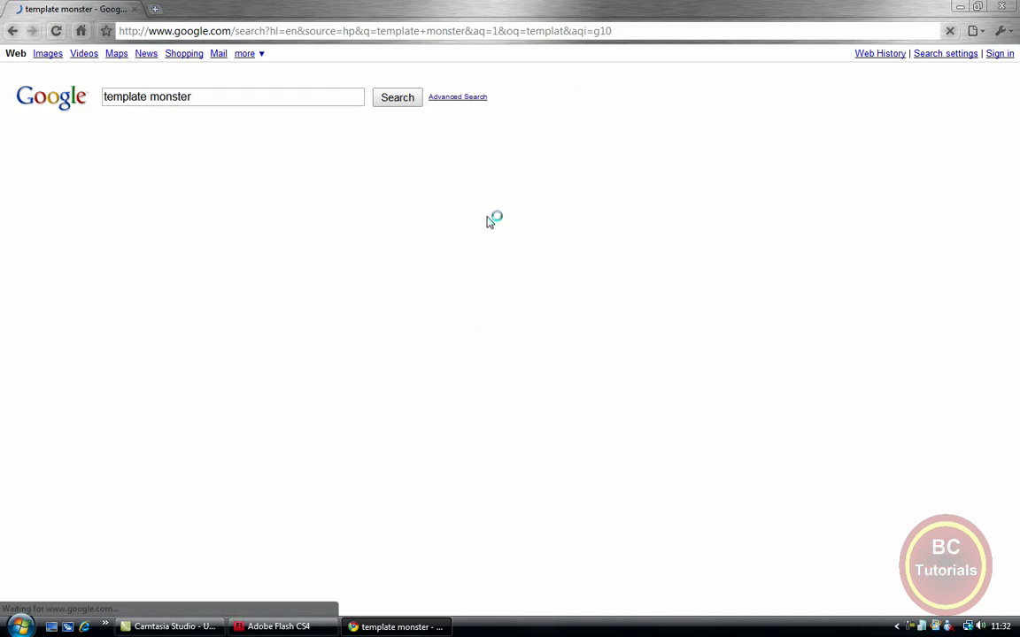
{"action": "left_click", "coordinate": [148, 266]}
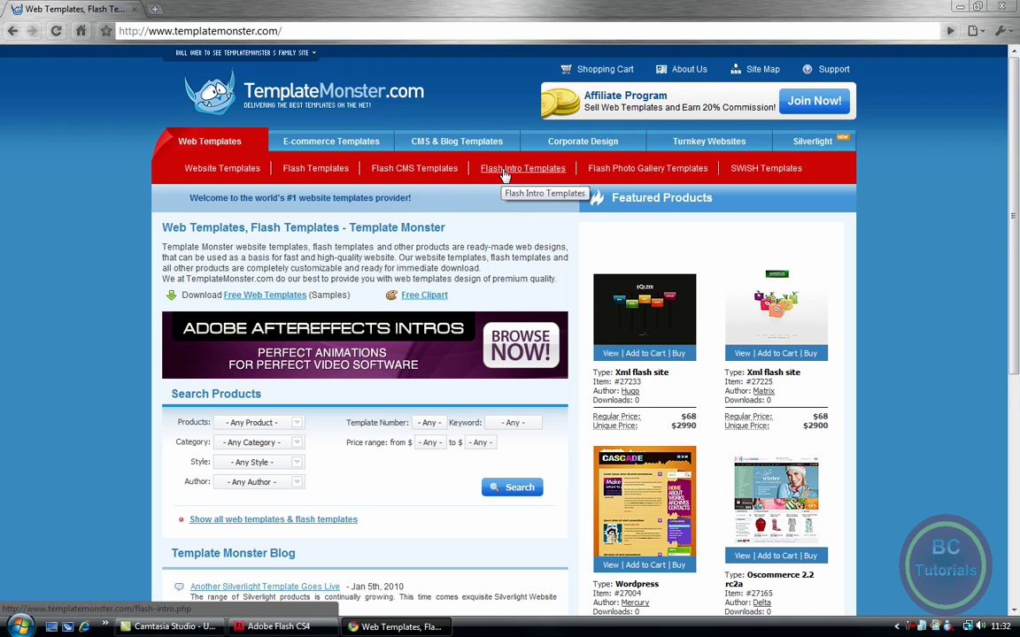
Step: Browse to page 2 of the Flash Intro Templates listing and open template #22186's page
{"action": "left_click", "coordinate": [503, 175]}
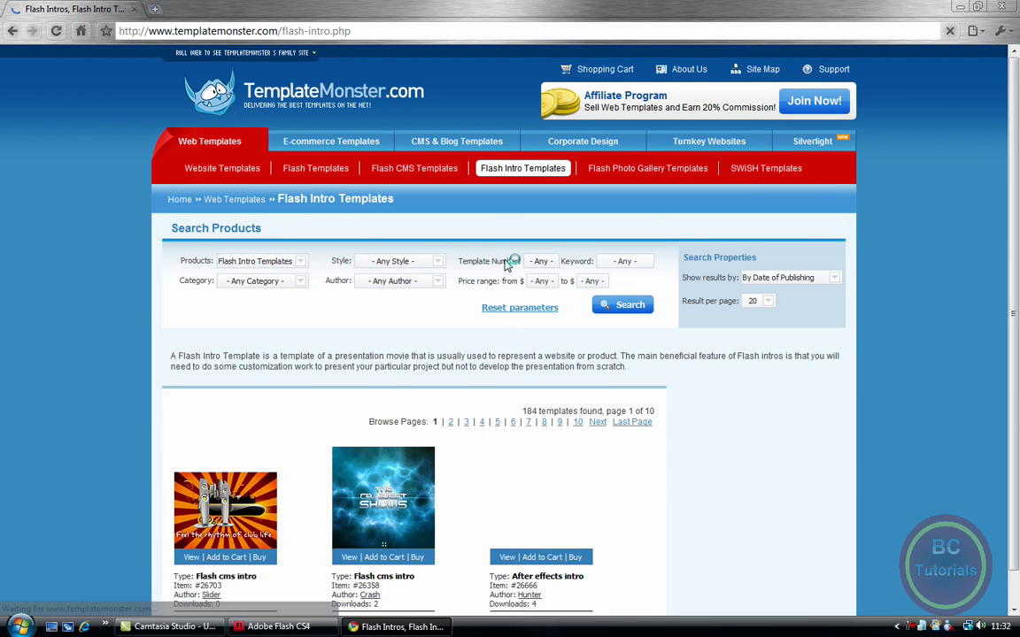
{"action": "left_click_drag", "start_coordinate": [1016, 190], "coordinate": [1017, 516]}
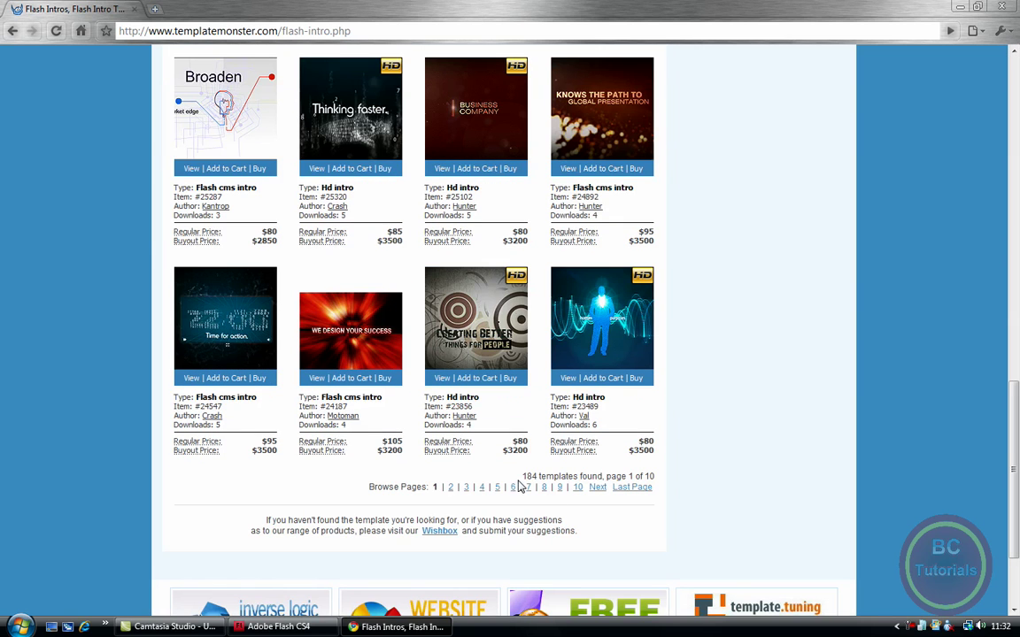
{"action": "left_click", "coordinate": [453, 488]}
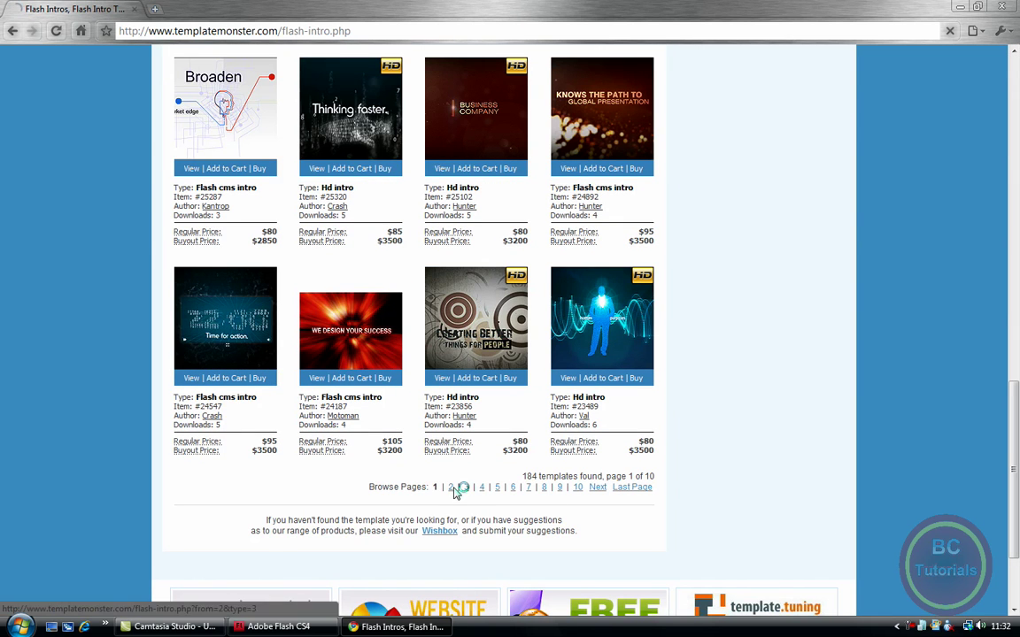
{"action": "scroll", "coordinate": [586, 434], "scroll_direction": "down", "scroll_amount": 8}
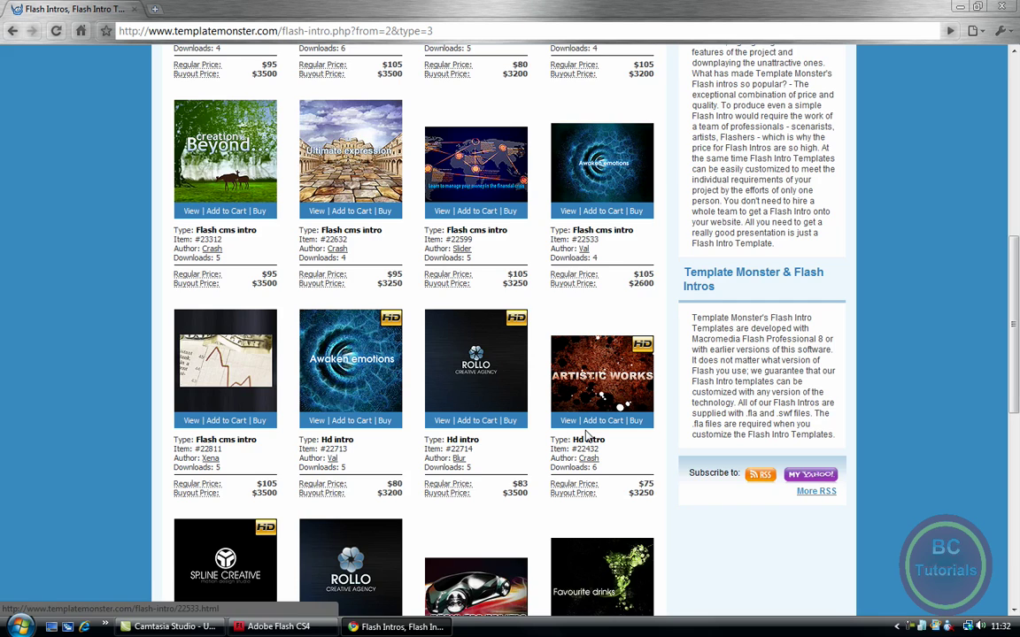
{"action": "scroll", "coordinate": [586, 434], "scroll_direction": "down", "scroll_amount": 5}
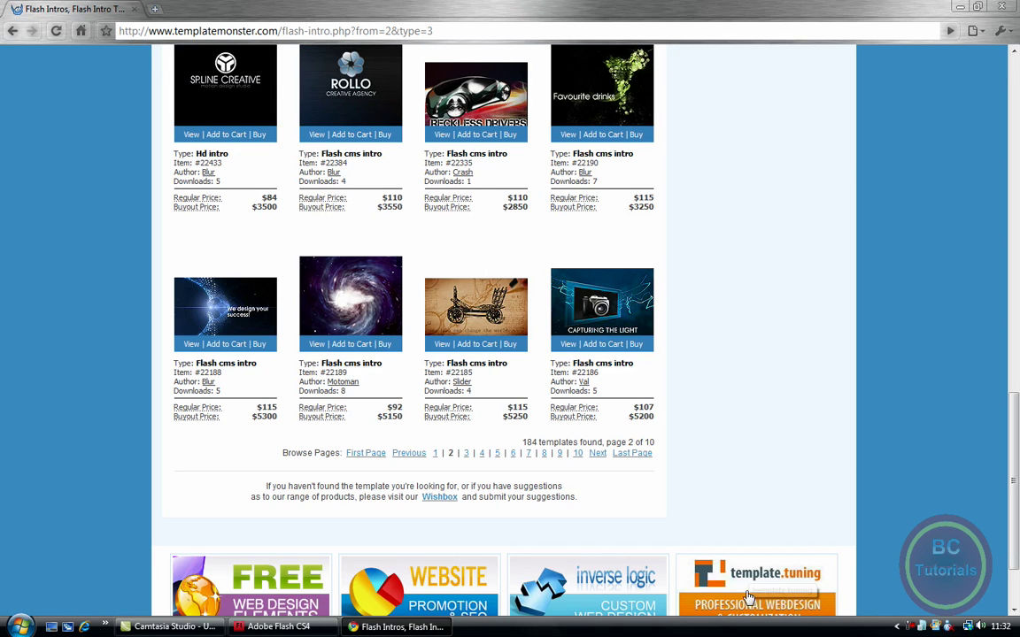
{"action": "scroll", "coordinate": [425, 458], "scroll_direction": "up", "scroll_amount": 2}
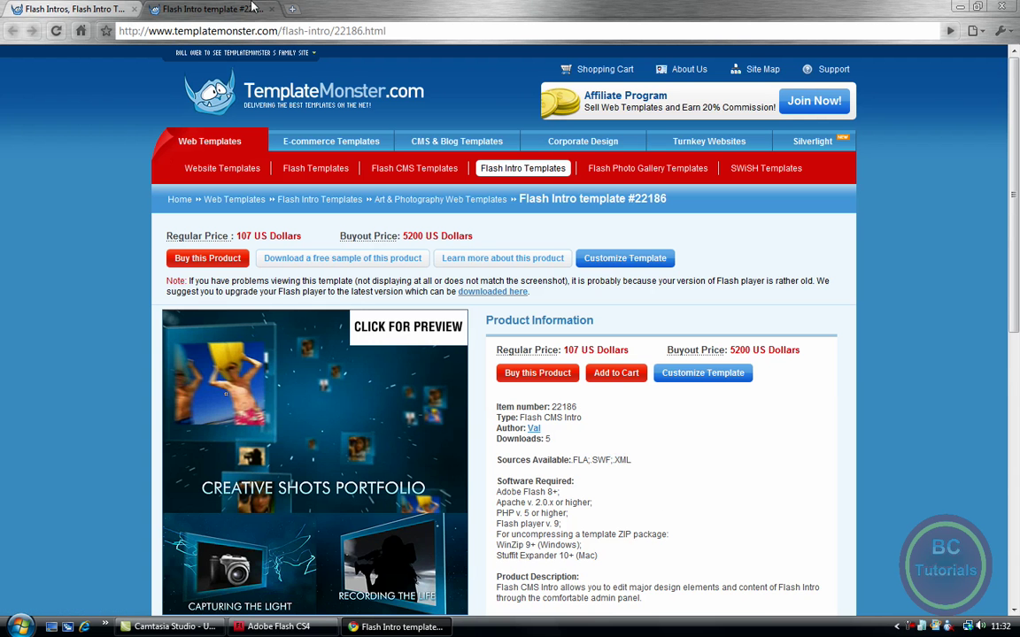
{"action": "mouse_move", "coordinate": [331, 55]}
{"action": "scroll", "coordinate": [443, 292], "scroll_direction": "down", "scroll_amount": 1}
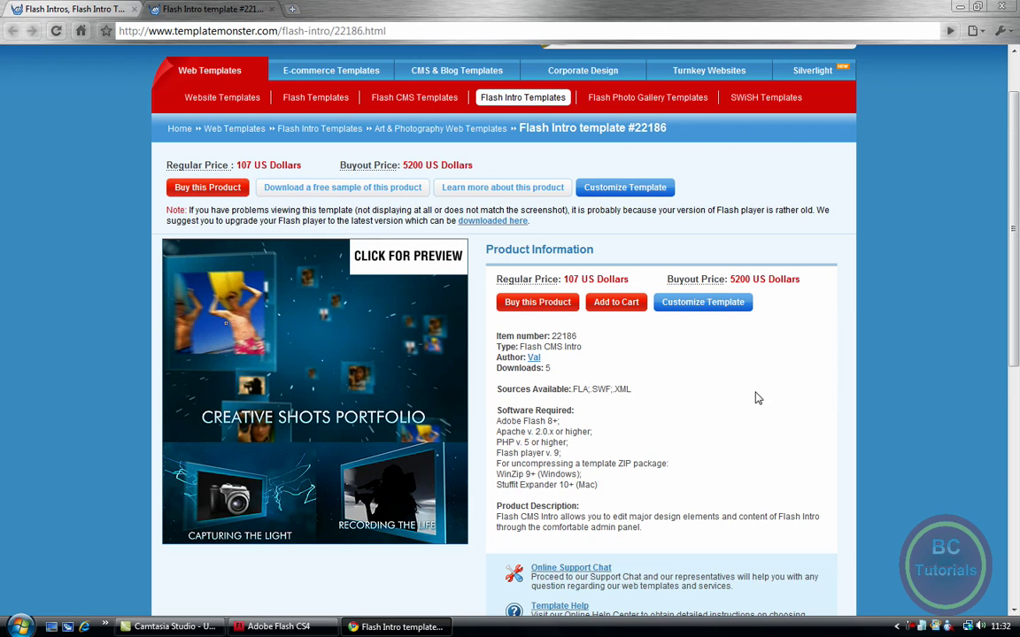
Step: Close the #22186 tab and view nightclub intro #26703 on listing page 1
{"action": "left_click", "coordinate": [272, 10]}
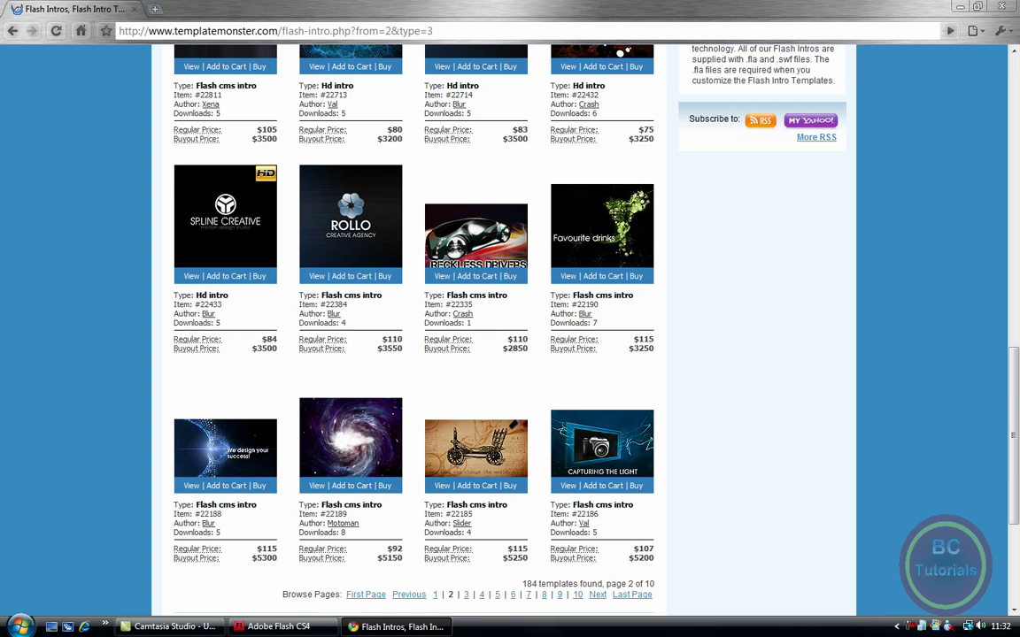
{"action": "left_click", "coordinate": [434, 595]}
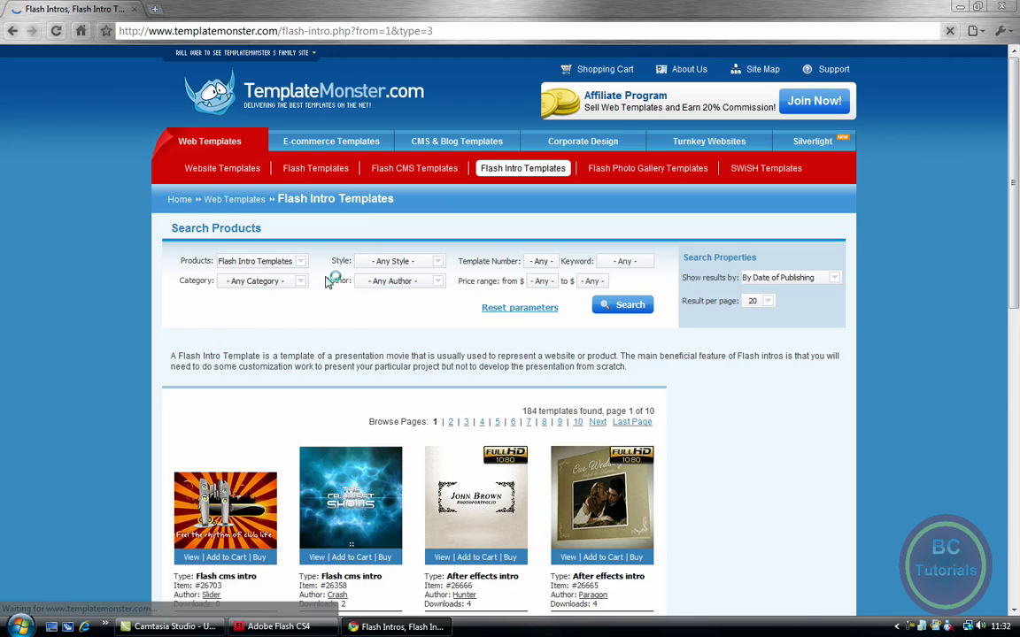
{"action": "left_click", "coordinate": [235, 470]}
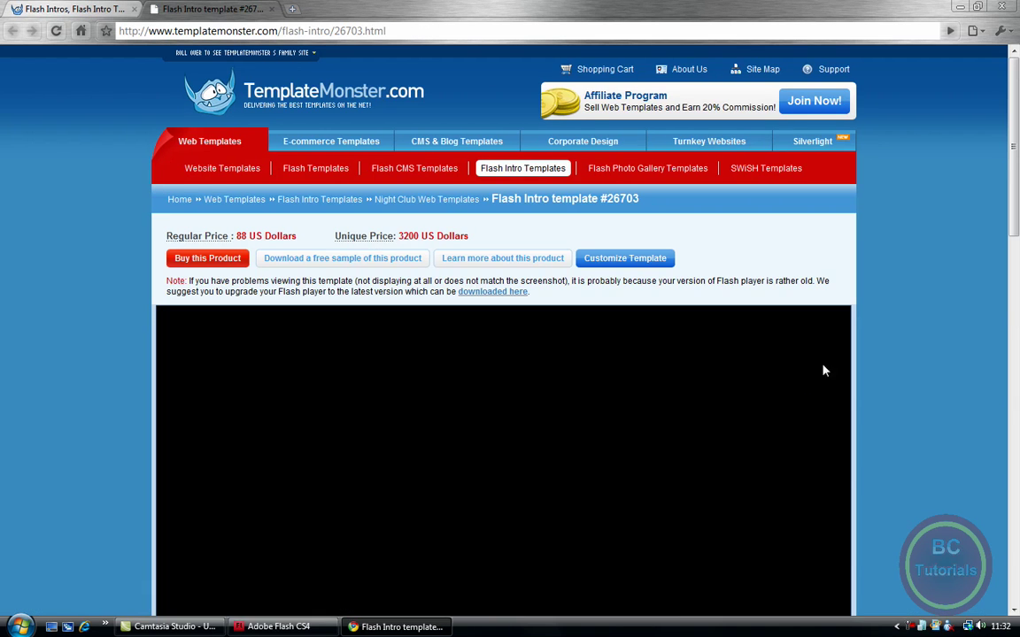
{"action": "left_click_drag", "start_coordinate": [1016, 102], "coordinate": [1016, 221]}
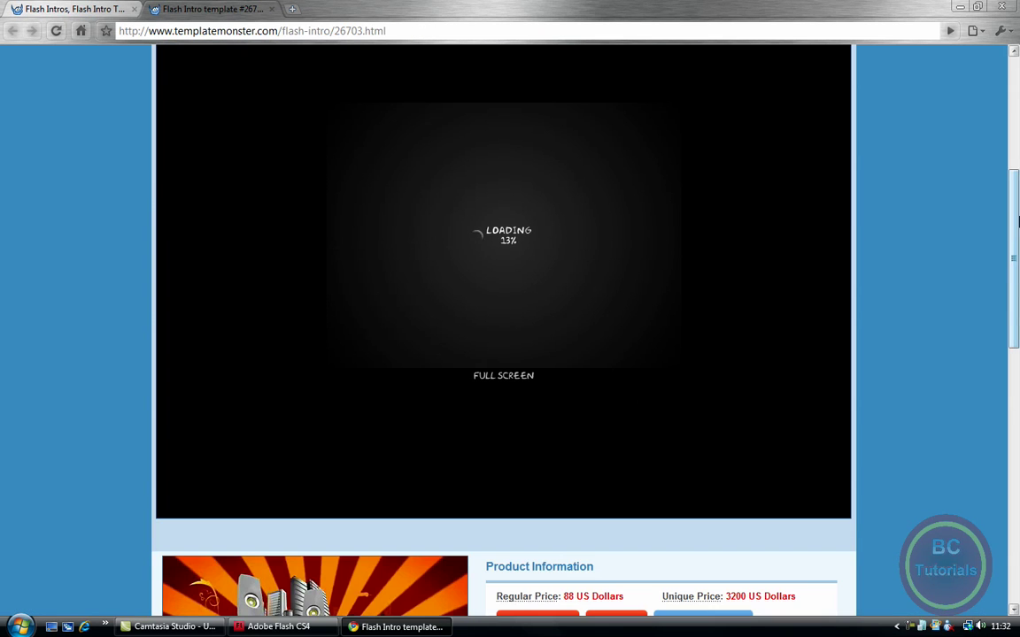
{"action": "scroll", "coordinate": [582, 274], "scroll_direction": "up", "scroll_amount": 1}
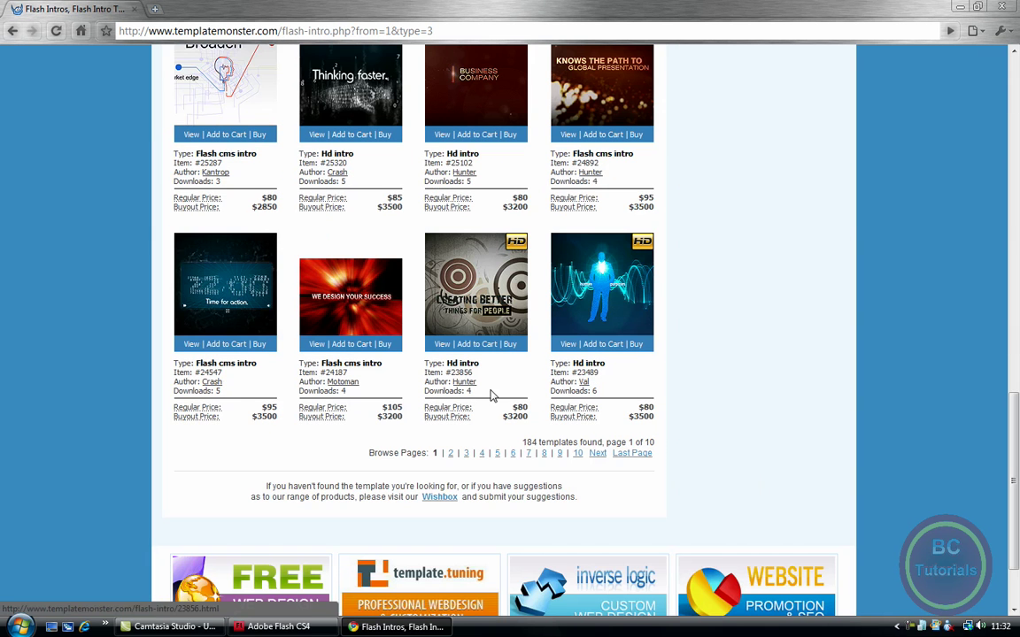
Step: Open the Sport intro template #18365 from page 3 of the listing
{"action": "left_click", "coordinate": [466, 454]}
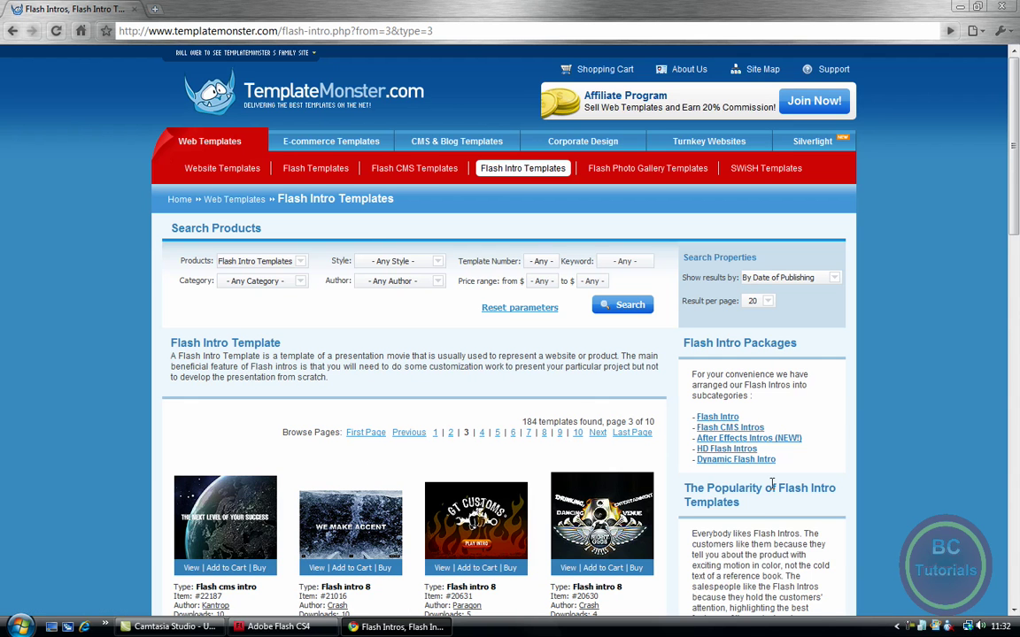
{"action": "scroll", "coordinate": [584, 399], "scroll_direction": "down", "scroll_amount": 7}
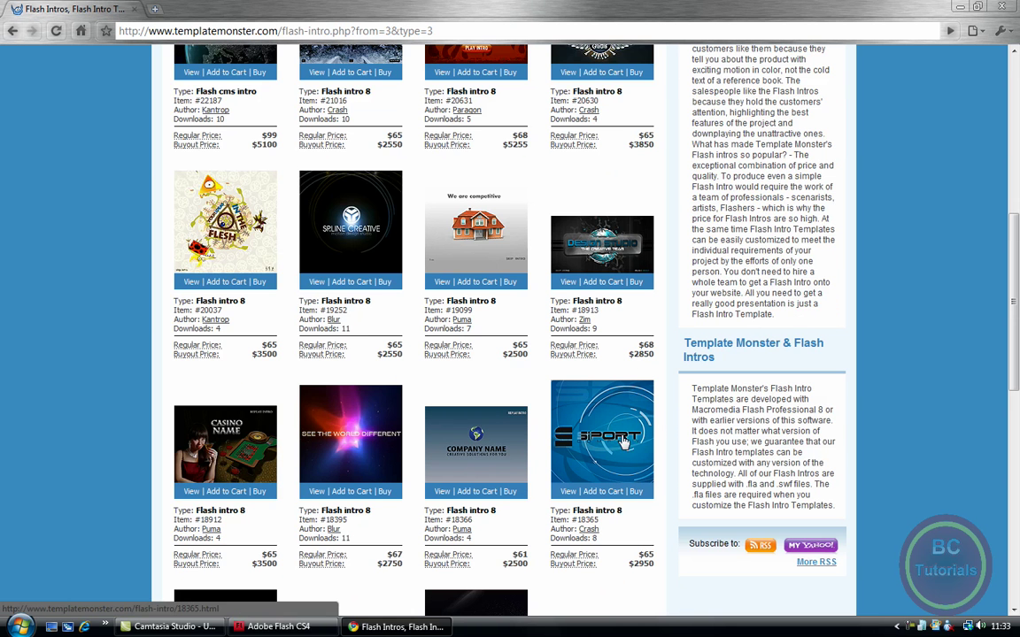
{"action": "left_click", "coordinate": [624, 440]}
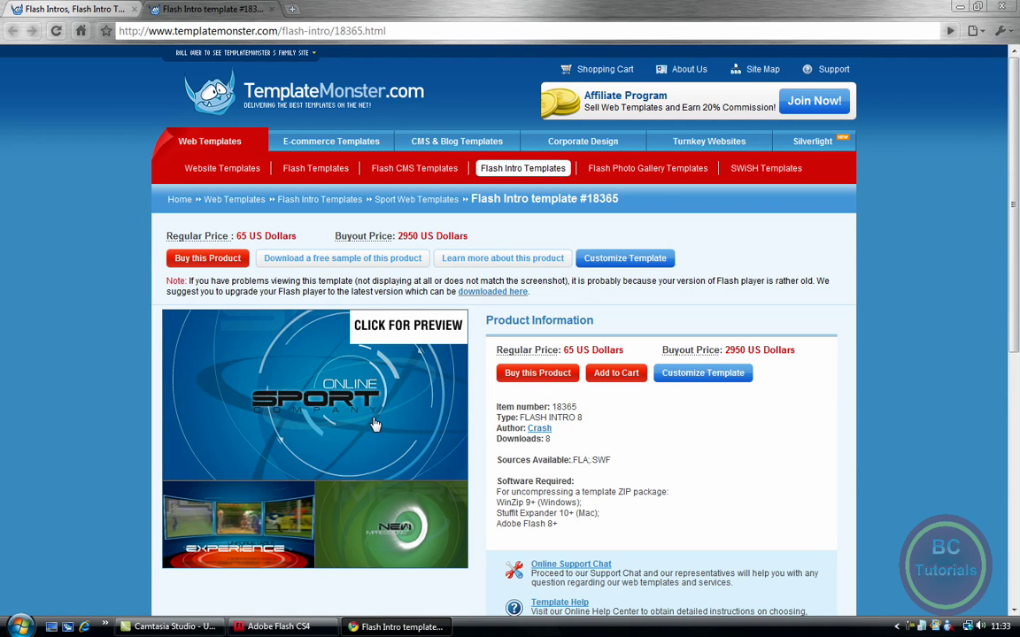
Step: Open the #18365 intro preview maximised, copy its address, and close the preview window
{"action": "left_click", "coordinate": [344, 414]}
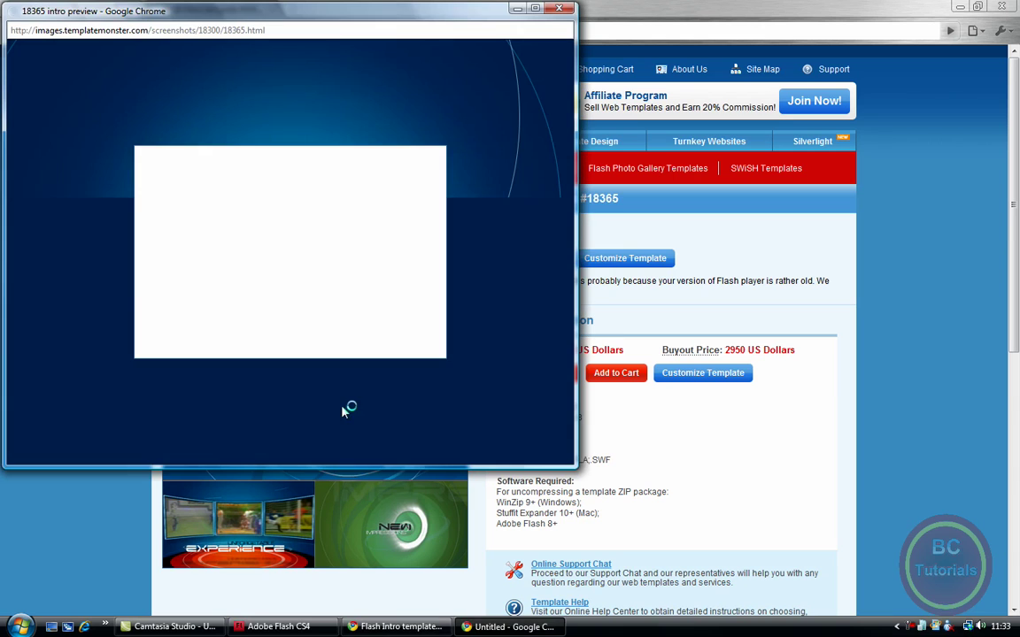
{"action": "left_click", "coordinate": [536, 8]}
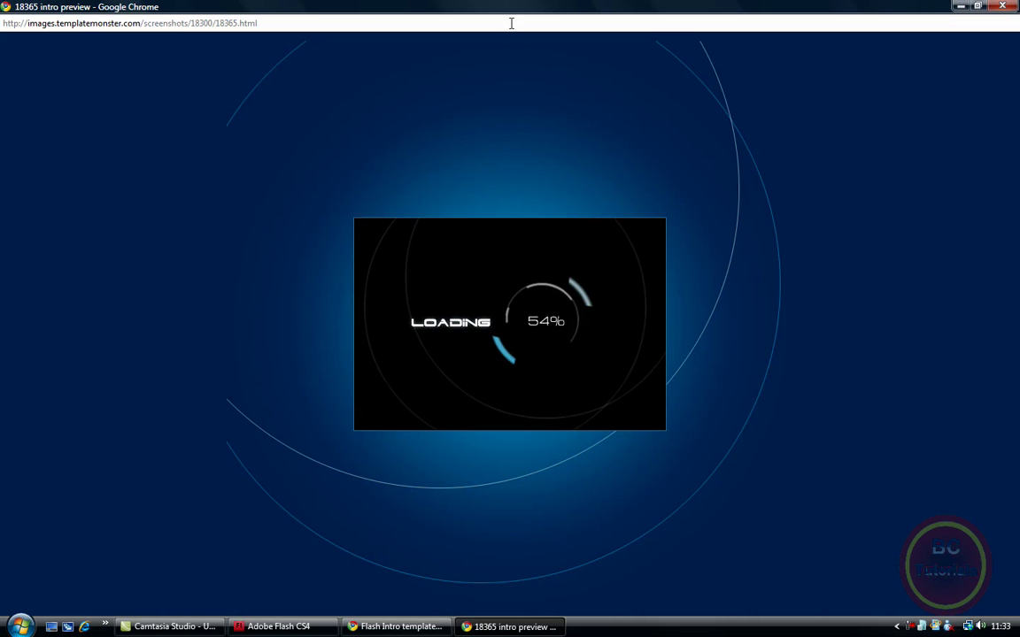
{"action": "left_click", "coordinate": [317, 25]}
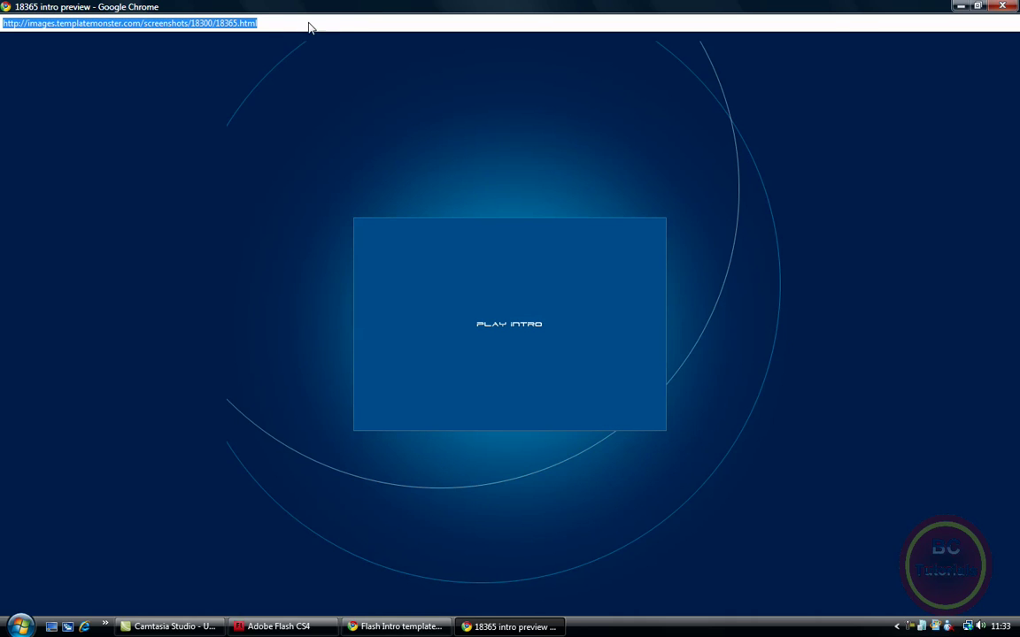
{"action": "right_click", "coordinate": [308, 27]}
{"action": "left_click", "coordinate": [270, 24]}
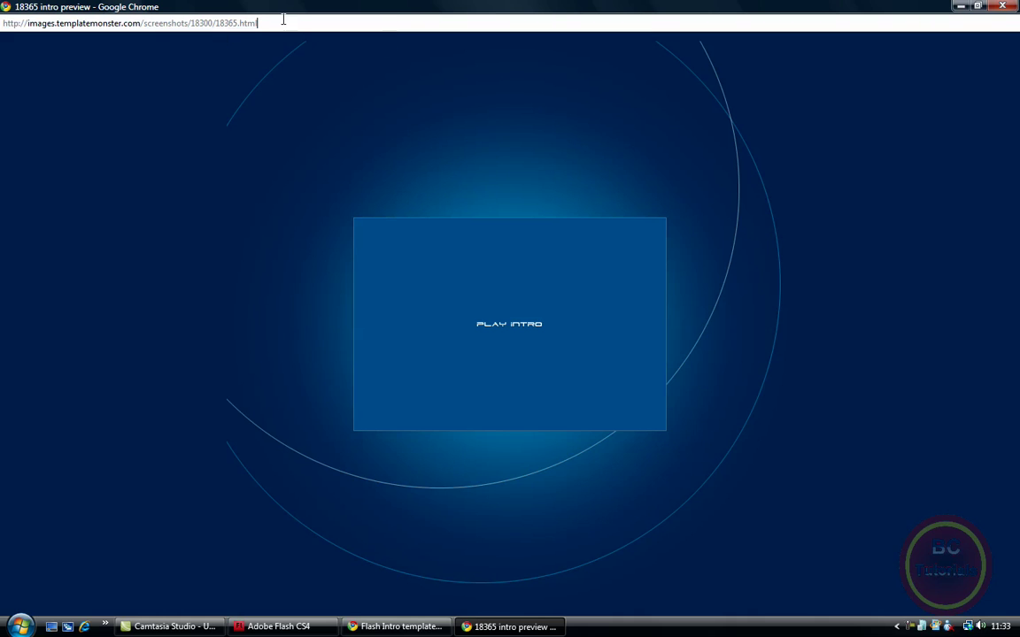
{"action": "key", "text": "ctrl+a"}
{"action": "key", "text": "ctrl+c"}
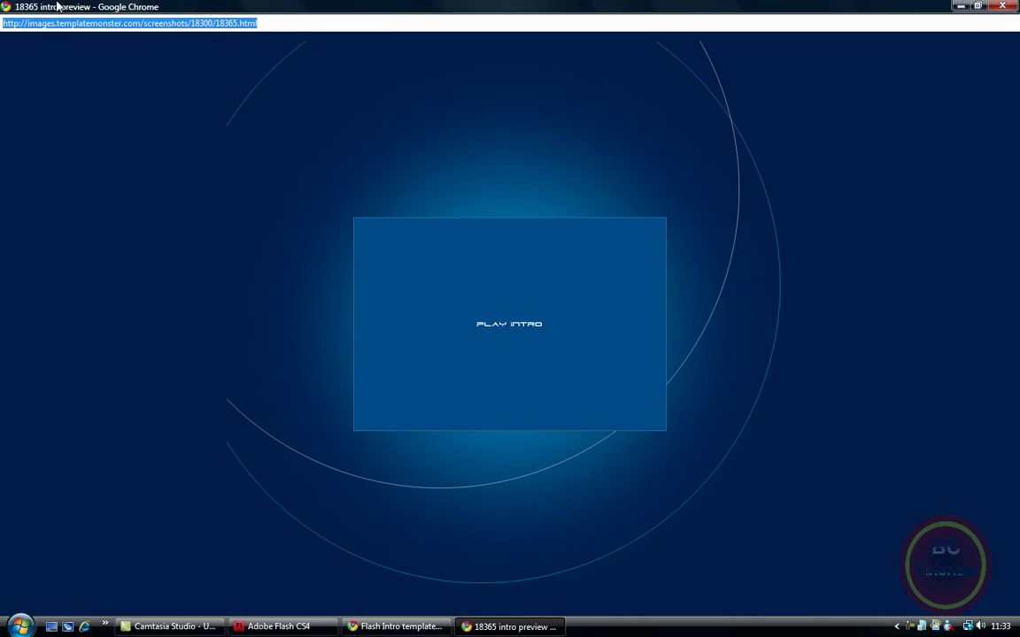
{"action": "key", "text": "ctrl+w"}
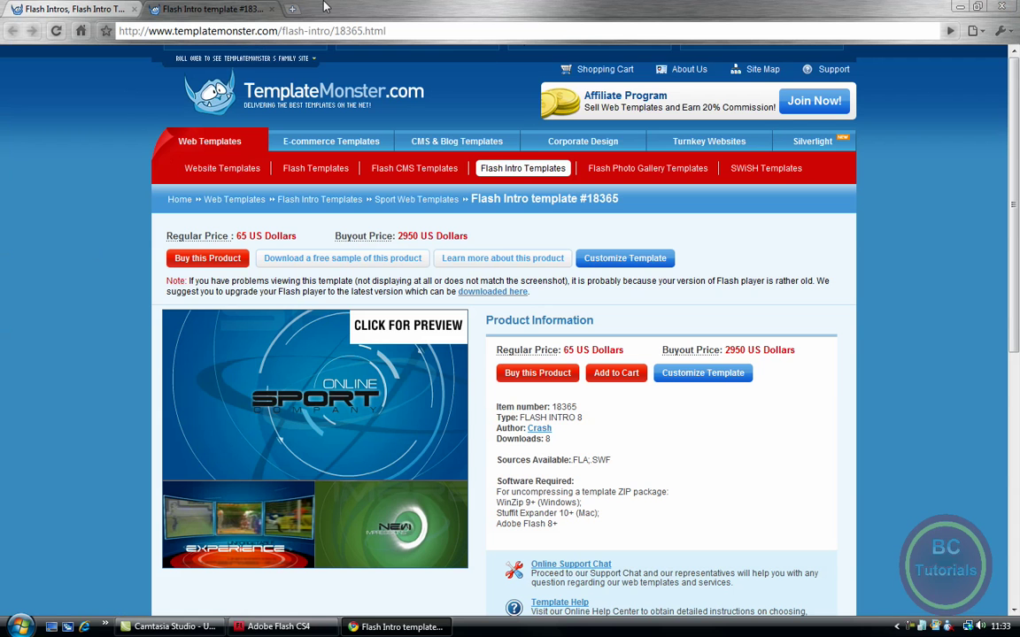
Step: Paste the preview URL into the address bar, change .htm to .swf, and load 18365.swf
{"action": "mouse_move", "coordinate": [373, 51]}
{"action": "left_click", "coordinate": [372, 30]}
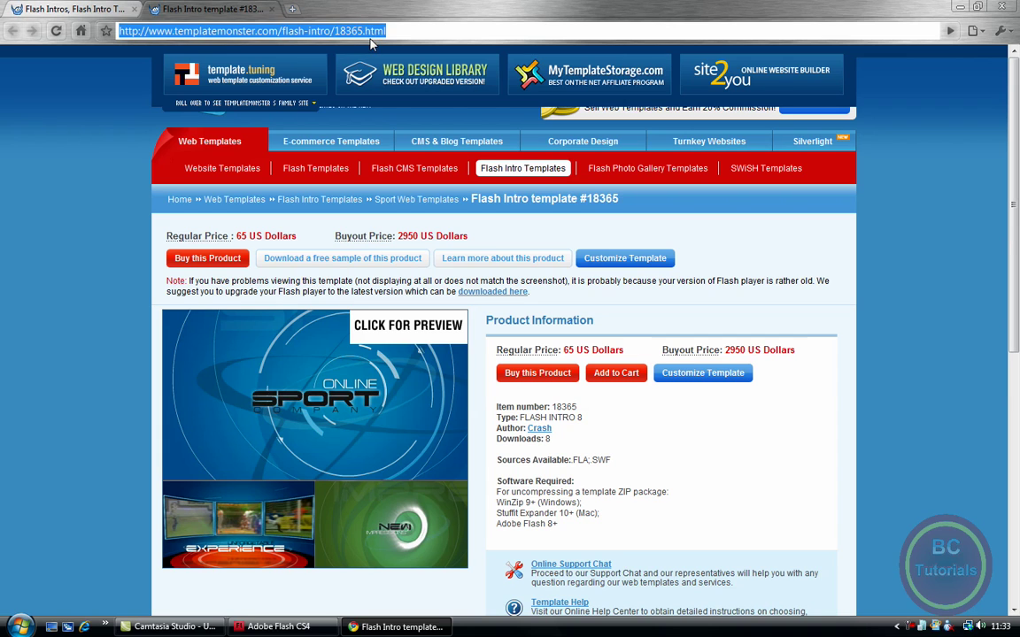
{"action": "key", "text": "ctrl+v"}
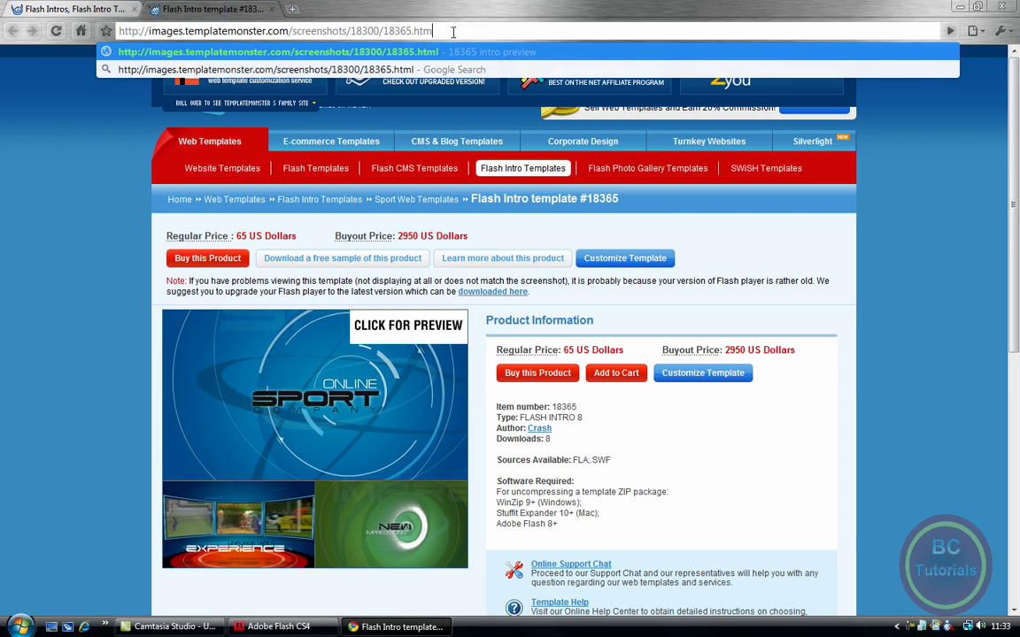
{"action": "key", "text": "BackSpace"}
{"action": "key", "text": "BackSpace"}
{"action": "key", "text": "BackSpace"}
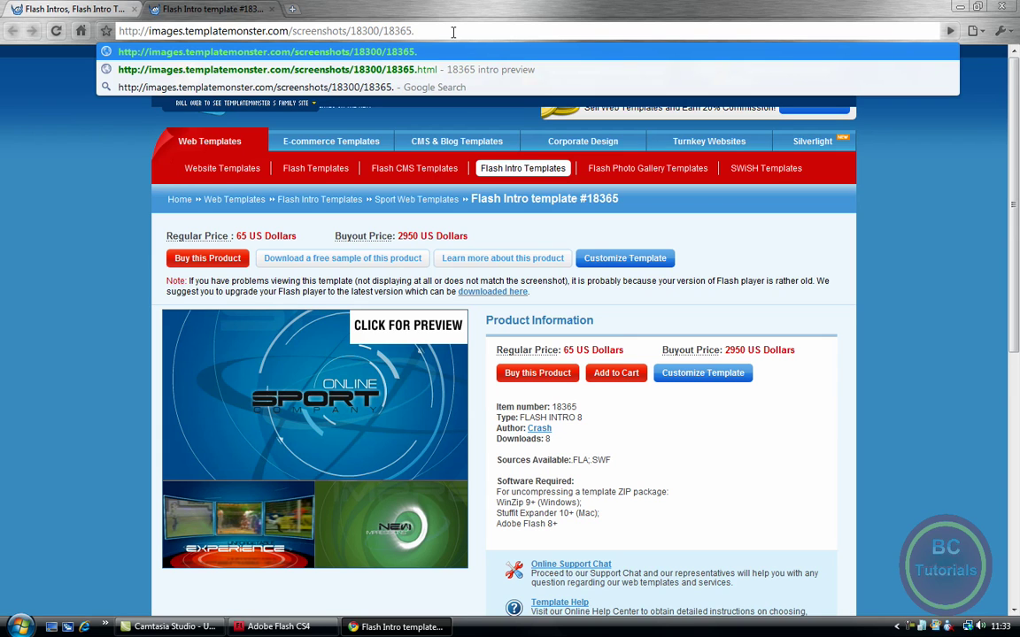
{"action": "type", "text": "swf"}
{"action": "key", "text": "Return"}
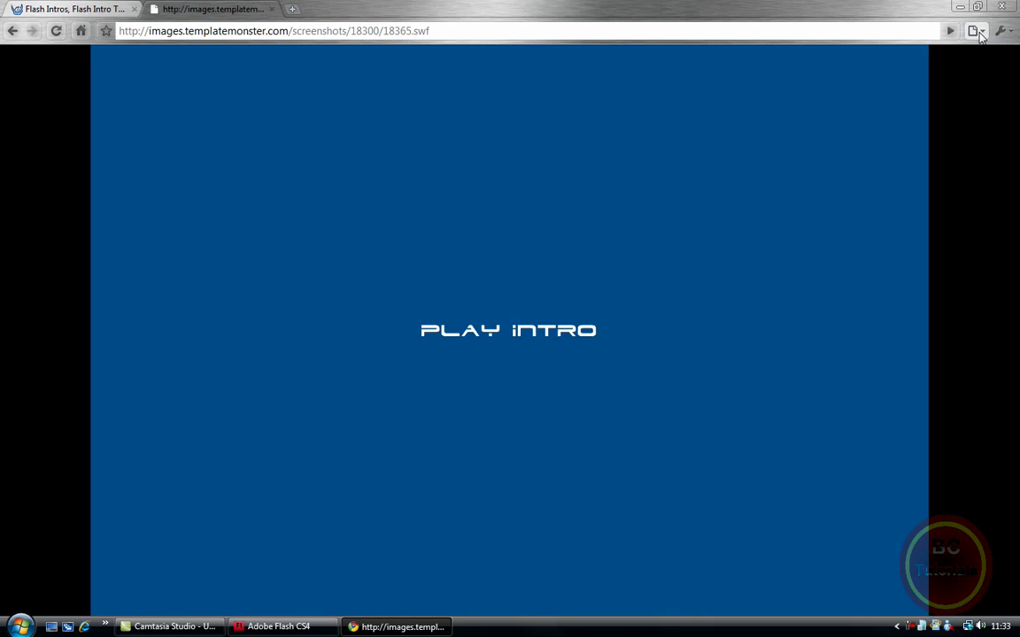
Step: Save the SWF page as tutorial1 in the Desktop's Flash folder
{"action": "left_click", "coordinate": [977, 34]}
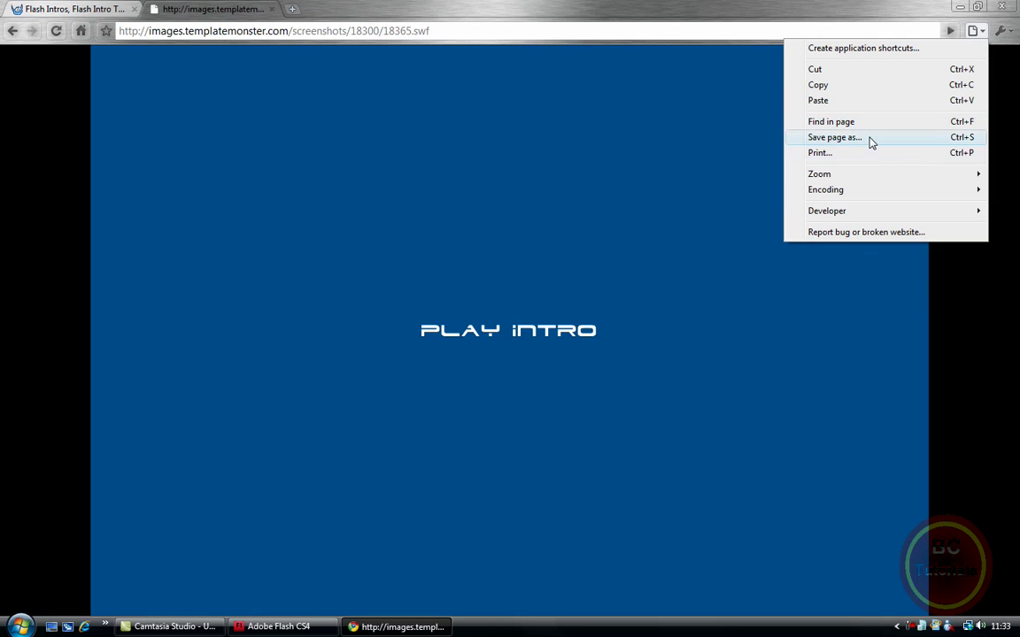
{"action": "left_click", "coordinate": [834, 137]}
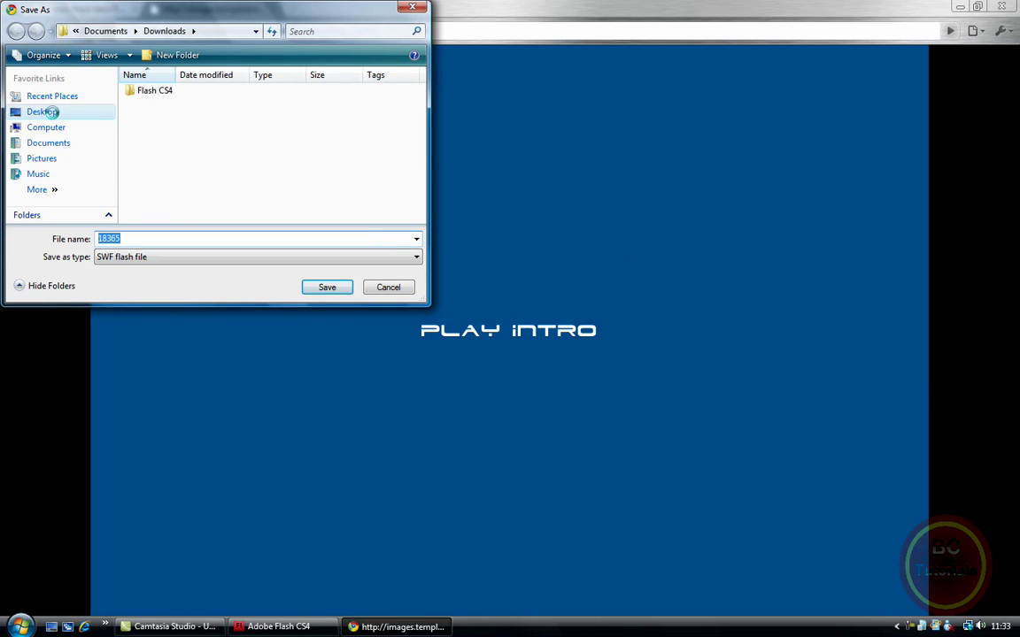
{"action": "left_click", "coordinate": [42, 112]}
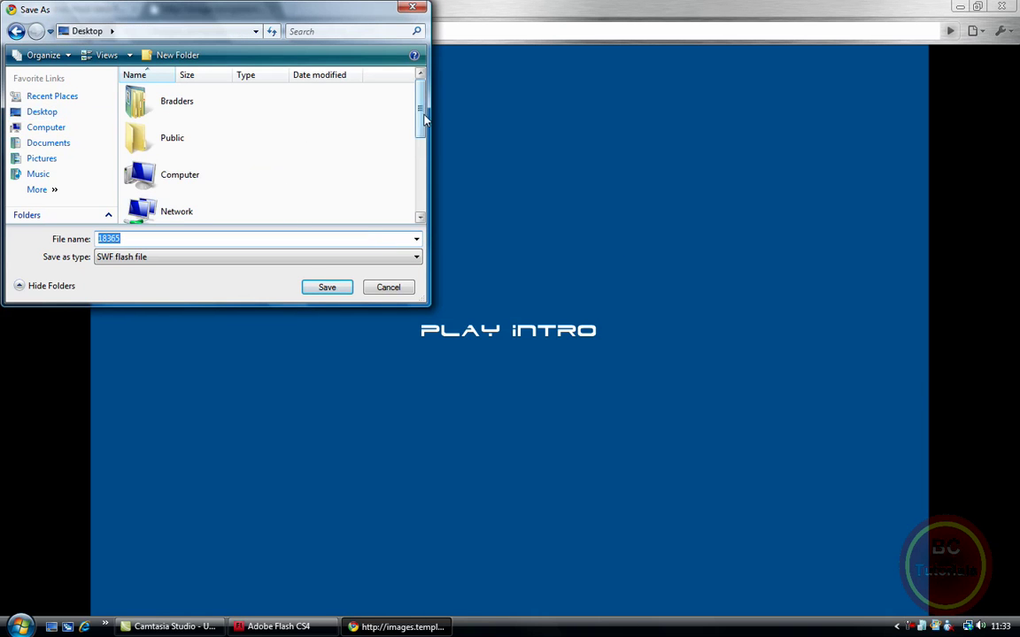
{"action": "left_click_drag", "start_coordinate": [424, 120], "coordinate": [425, 182]}
{"action": "double_click", "coordinate": [155, 190]}
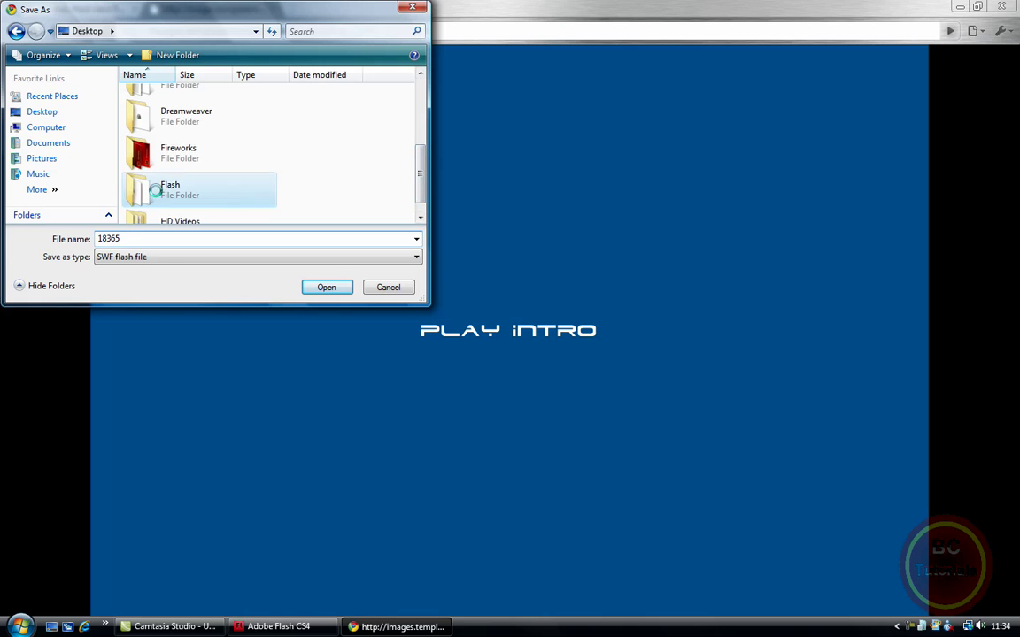
{"action": "double_click", "coordinate": [147, 237]}
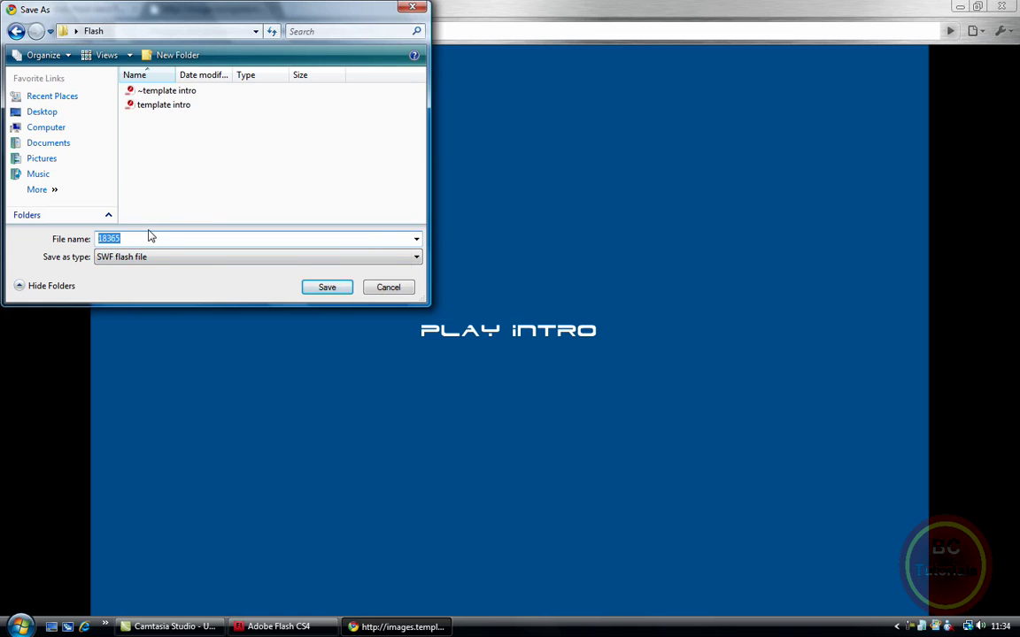
{"action": "type", "text": "tutorial1"}
{"action": "key", "text": "Return"}
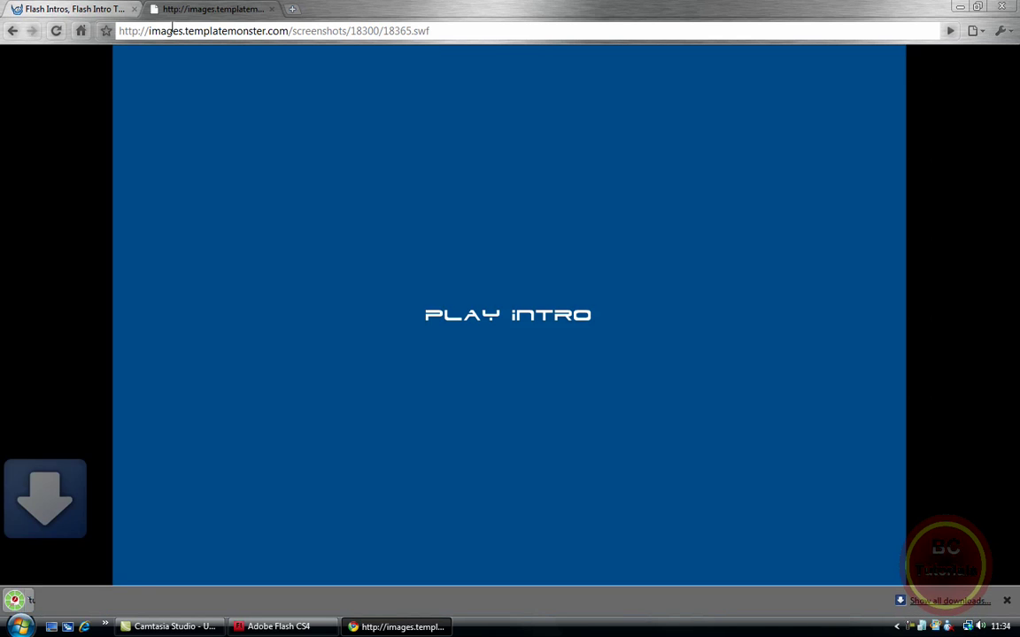
Step: Close the SWF tab and search Google for 'swf decompiler'
{"action": "left_click", "coordinate": [273, 10]}
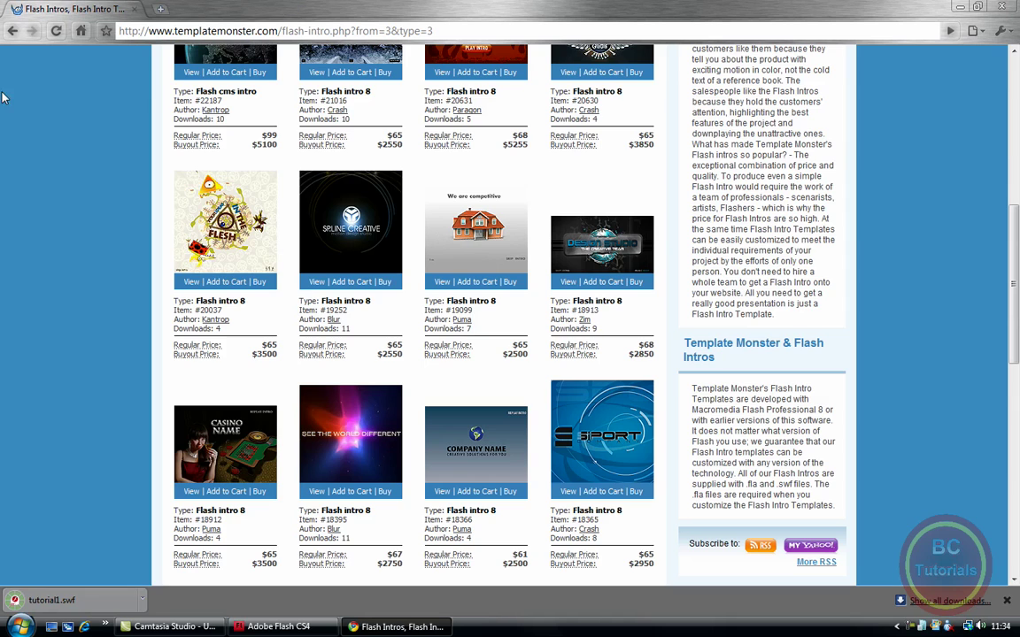
{"action": "left_click", "coordinate": [13, 34]}
{"action": "left_click", "coordinate": [14, 33]}
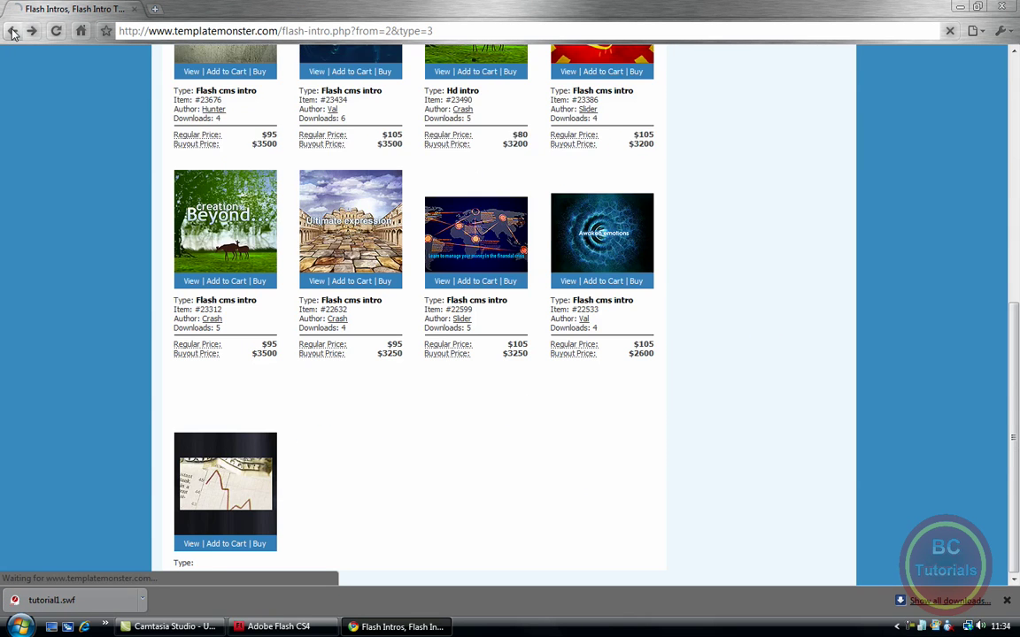
{"action": "left_click", "coordinate": [324, 30]}
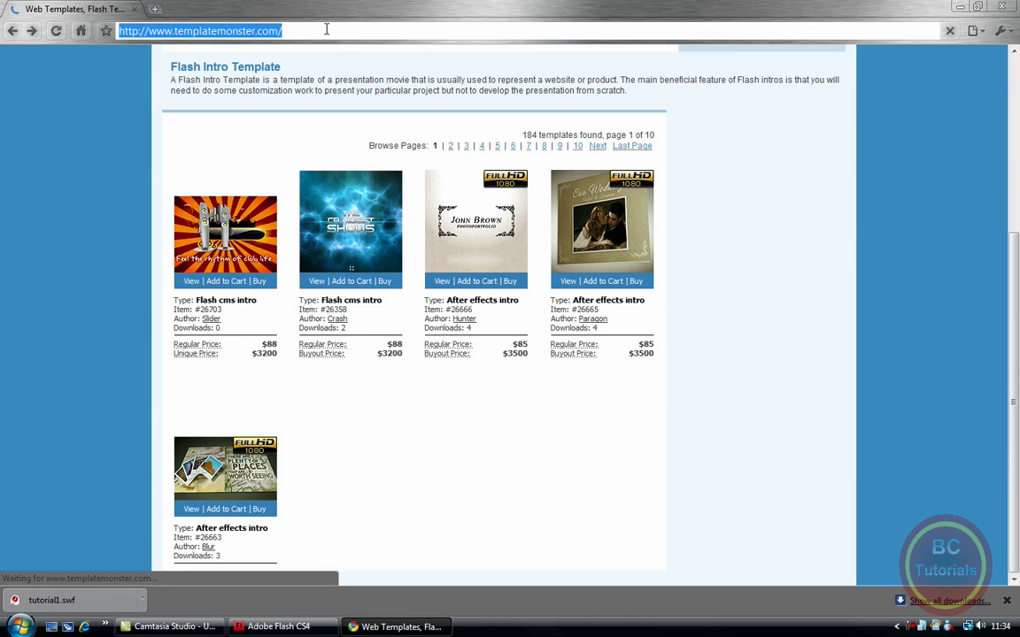
{"action": "key", "text": "BackSpace"}
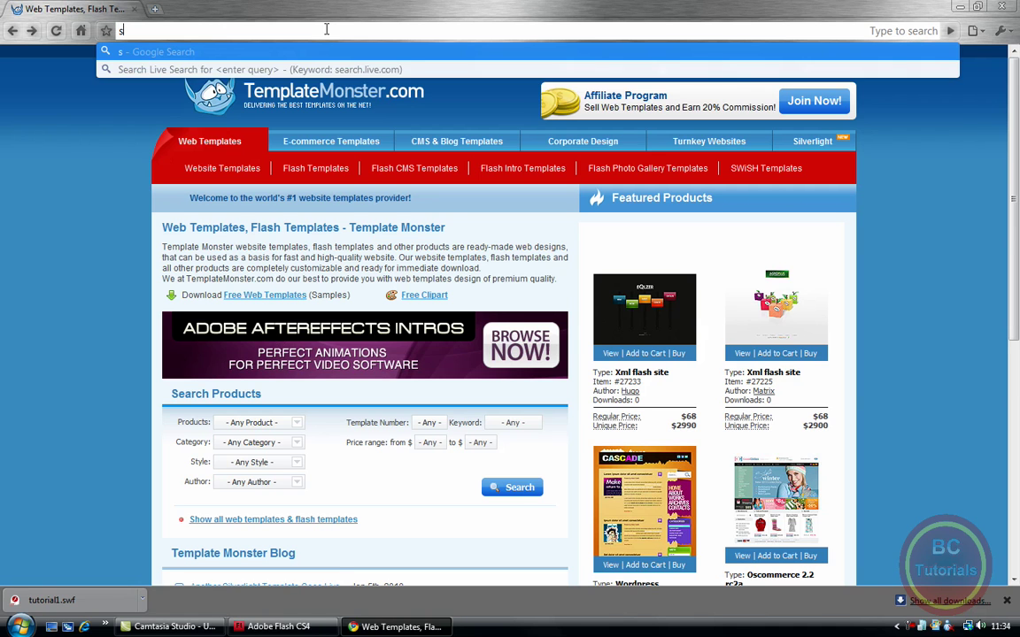
{"action": "type", "text": "swf d"}
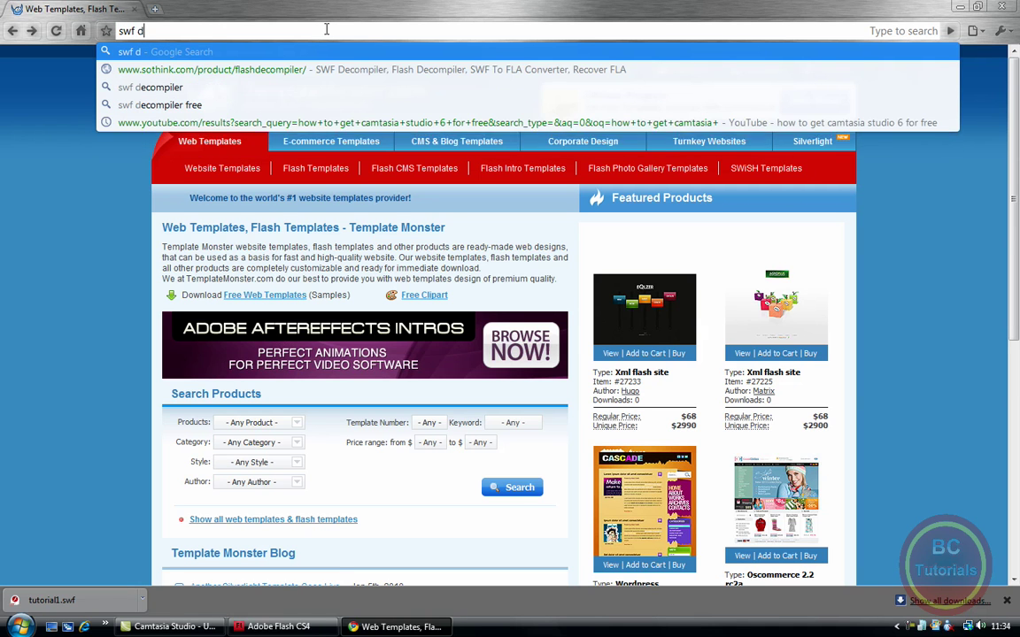
{"action": "type", "text": "e"}
{"action": "left_click", "coordinate": [270, 86]}
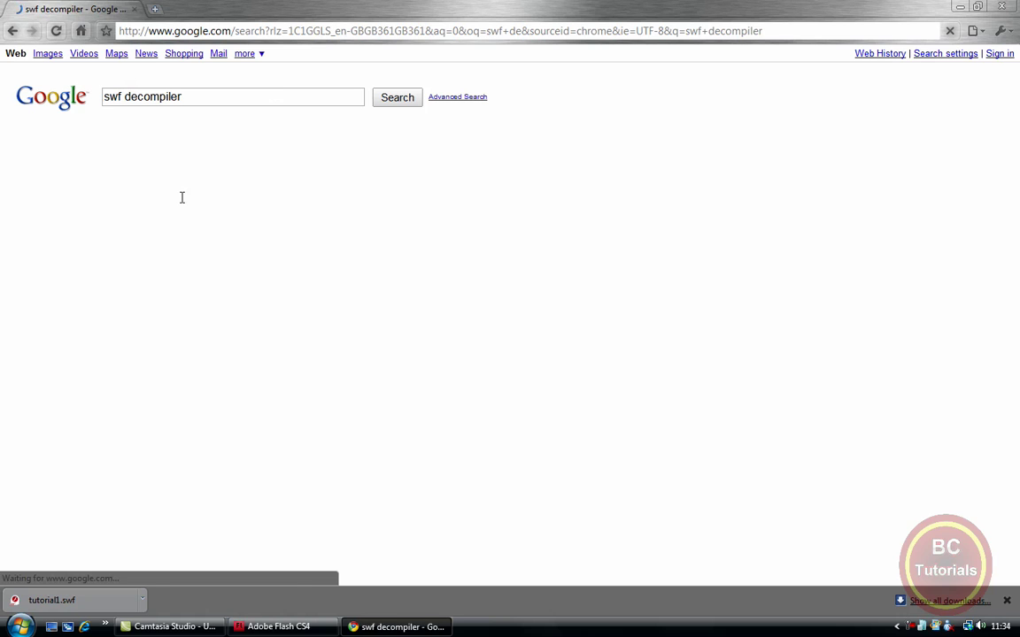
Step: Download swfdec.zip from Sothink's SWF Decompiler page, then minimise Chrome
{"action": "left_click", "coordinate": [169, 168]}
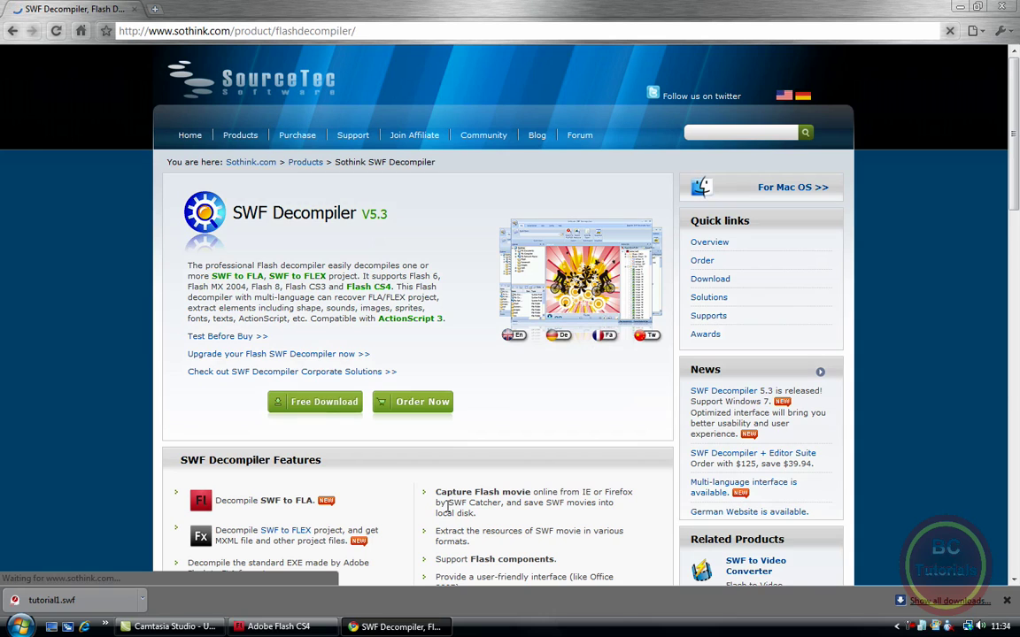
{"action": "left_click", "coordinate": [312, 407]}
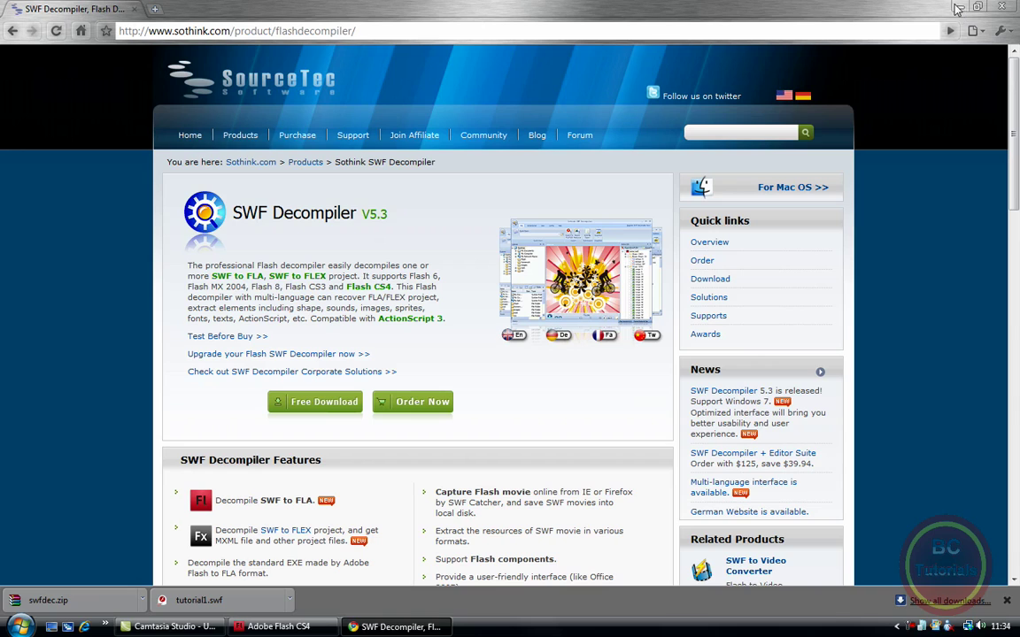
{"action": "left_click", "coordinate": [961, 8]}
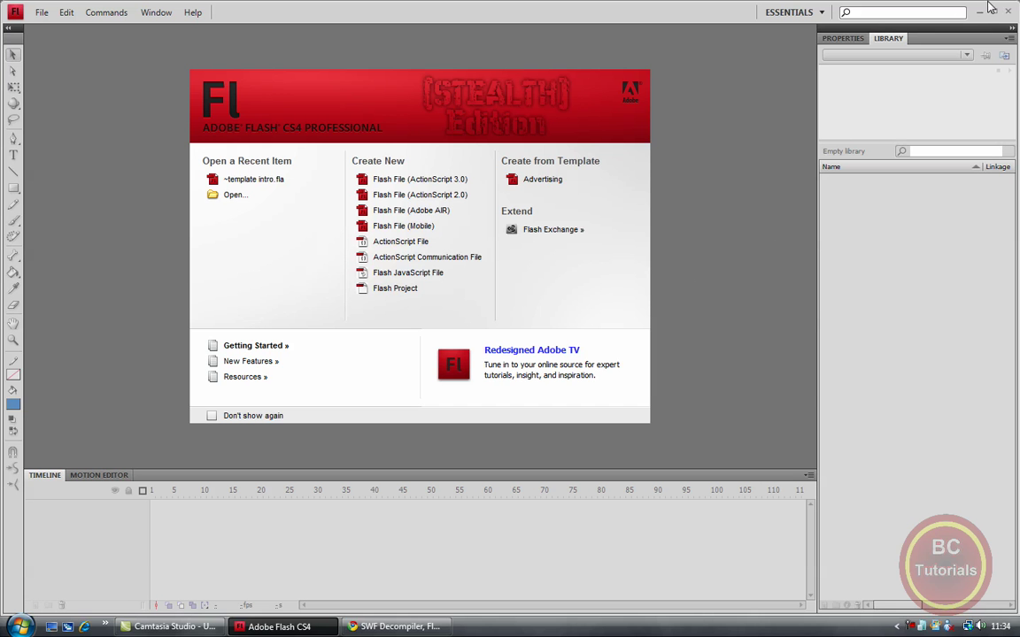
Step: Create a new ActionScript 2.0 Flash file, zoom it to Fit in Window, and minimise Flash
{"action": "left_click", "coordinate": [465, 196]}
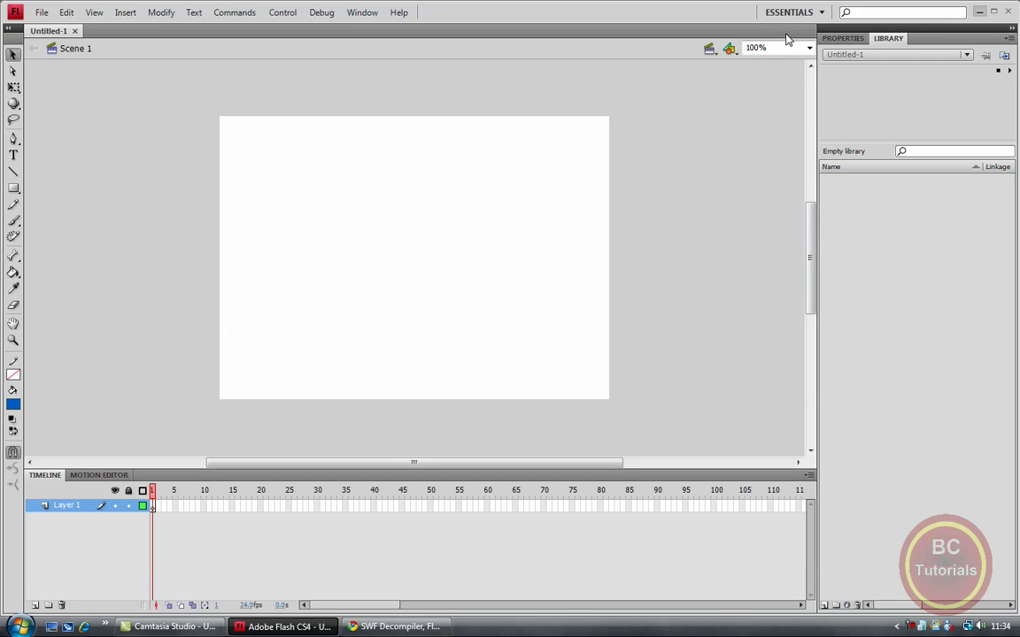
{"action": "left_click", "coordinate": [808, 48]}
{"action": "left_click", "coordinate": [758, 55]}
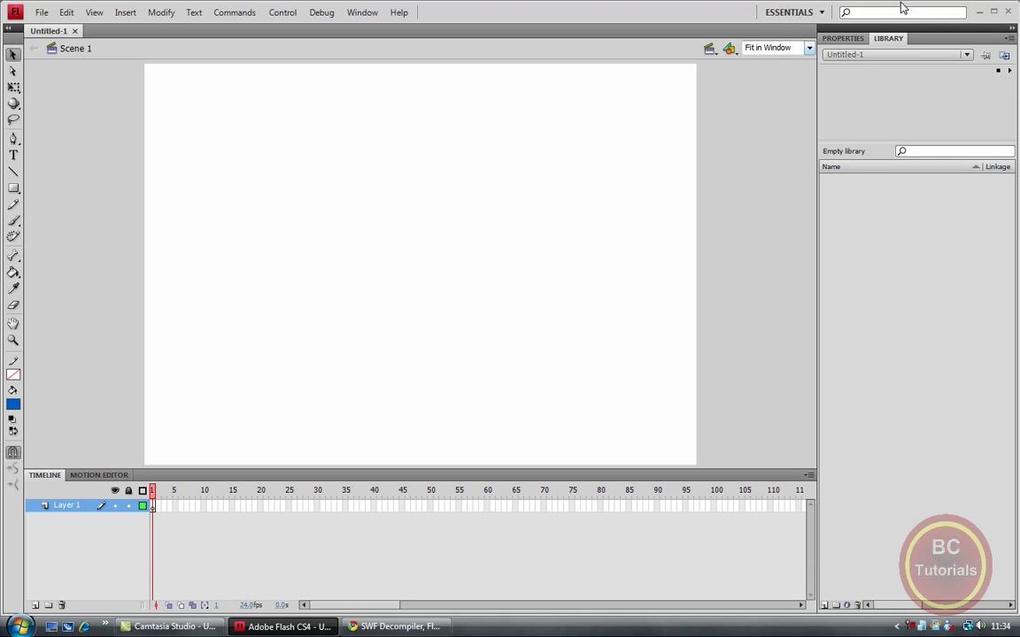
{"action": "left_click", "coordinate": [978, 12]}
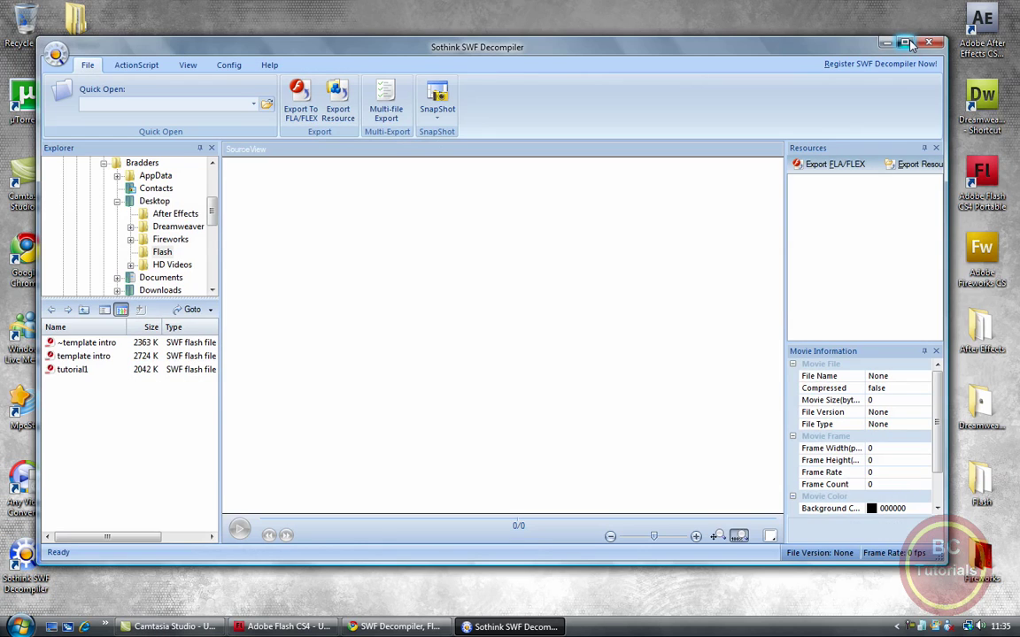
Step: Load tutorial1.swf into the maximised decompiler and pause its preview at the PLAY INTRO screen
{"action": "left_click", "coordinate": [904, 42]}
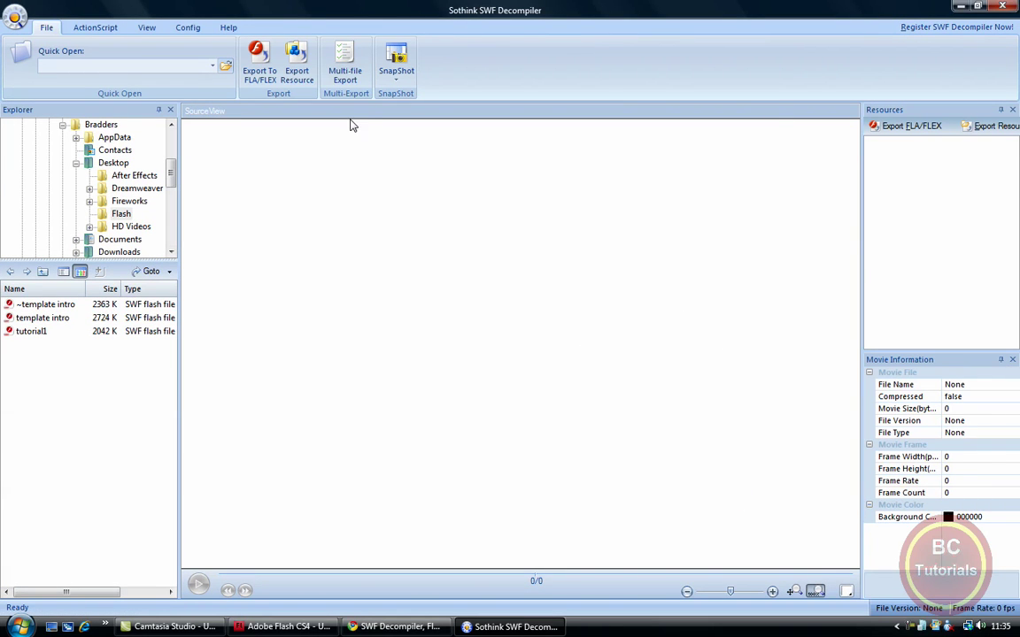
{"action": "left_click", "coordinate": [226, 67]}
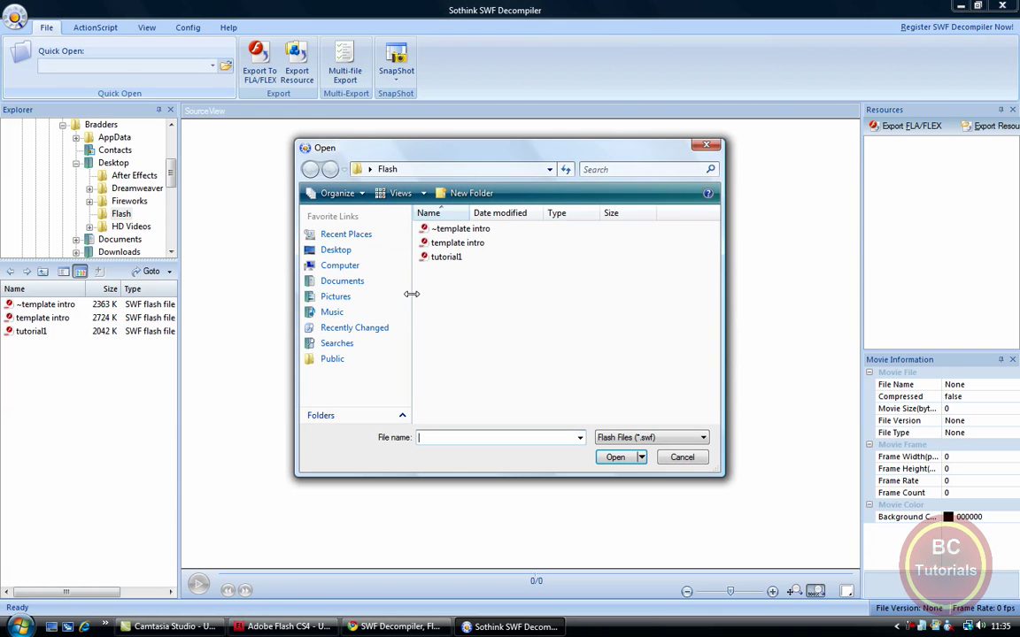
{"action": "double_click", "coordinate": [439, 257]}
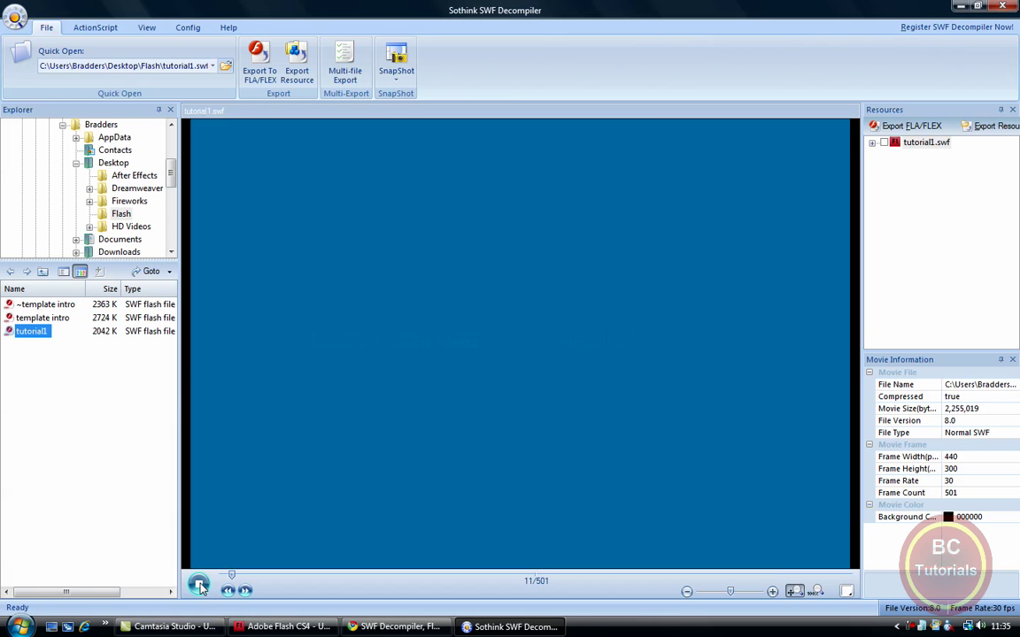
{"action": "left_click", "coordinate": [200, 586]}
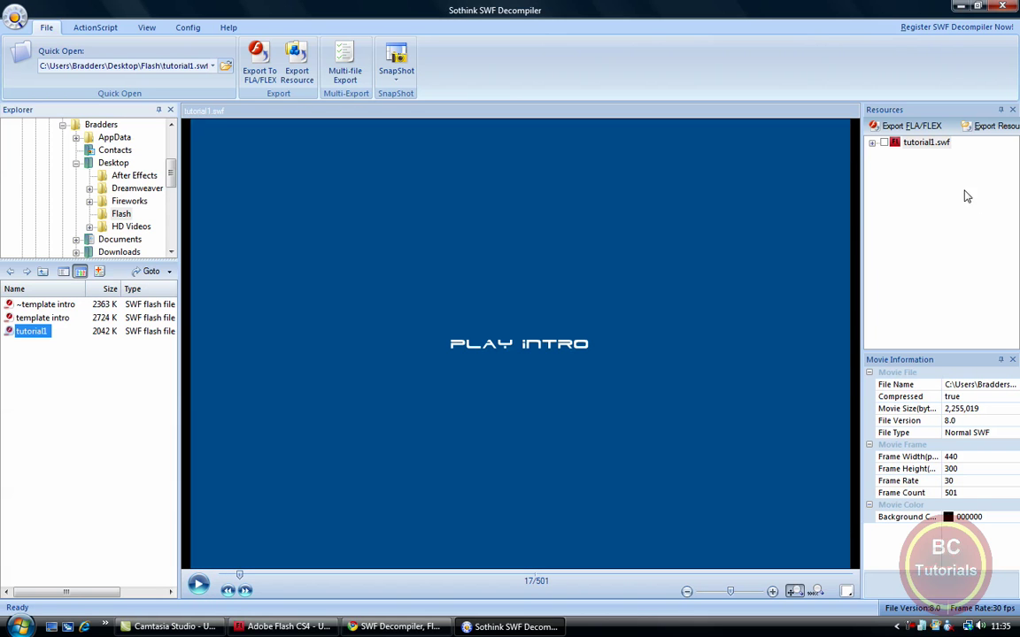
Step: Export tutorial1.swf as ~tutorial1.fla despite the unregistered-version warning, then close the decompiler
{"action": "left_click", "coordinate": [924, 127]}
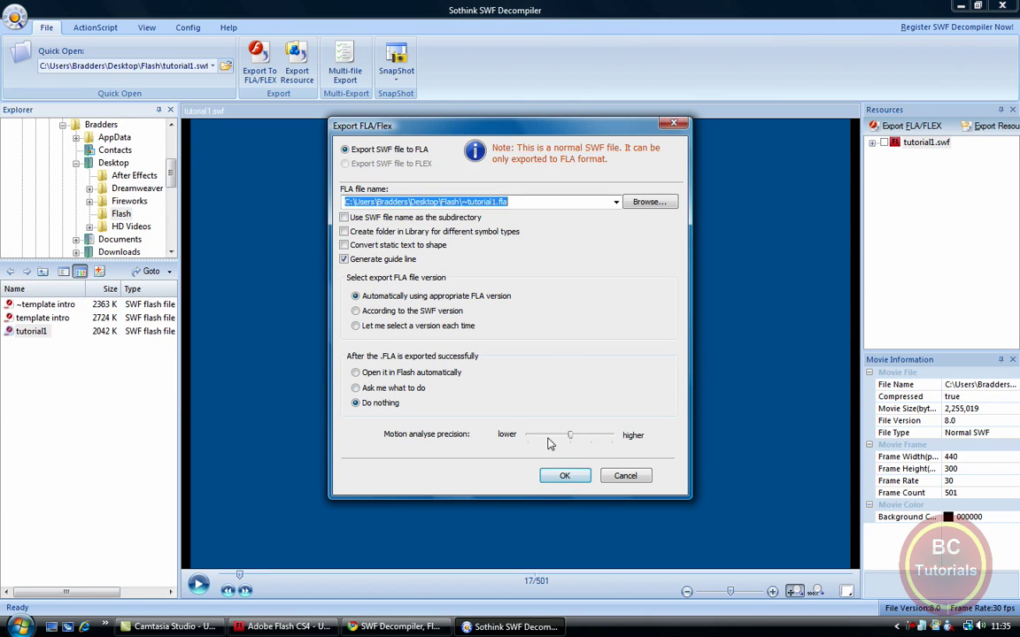
{"action": "left_click", "coordinate": [571, 475]}
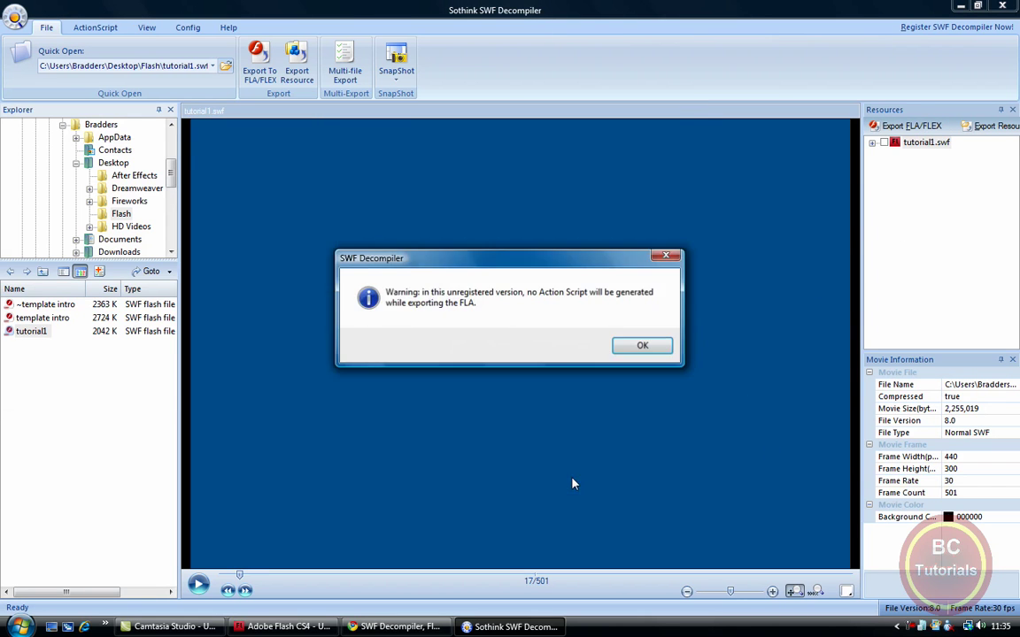
{"action": "left_click", "coordinate": [642, 345]}
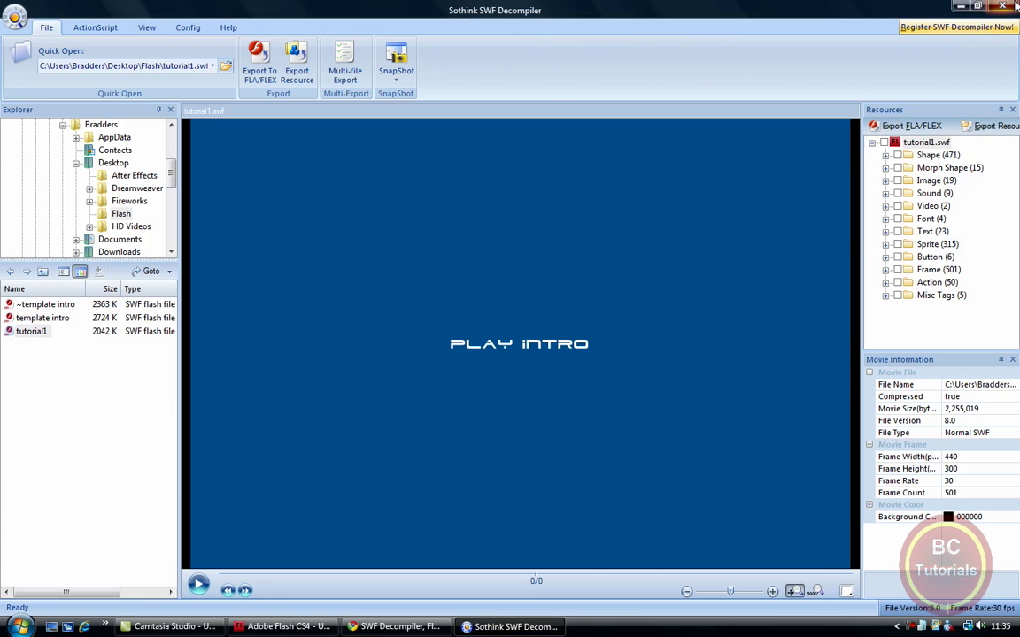
{"action": "left_click", "coordinate": [1014, 6]}
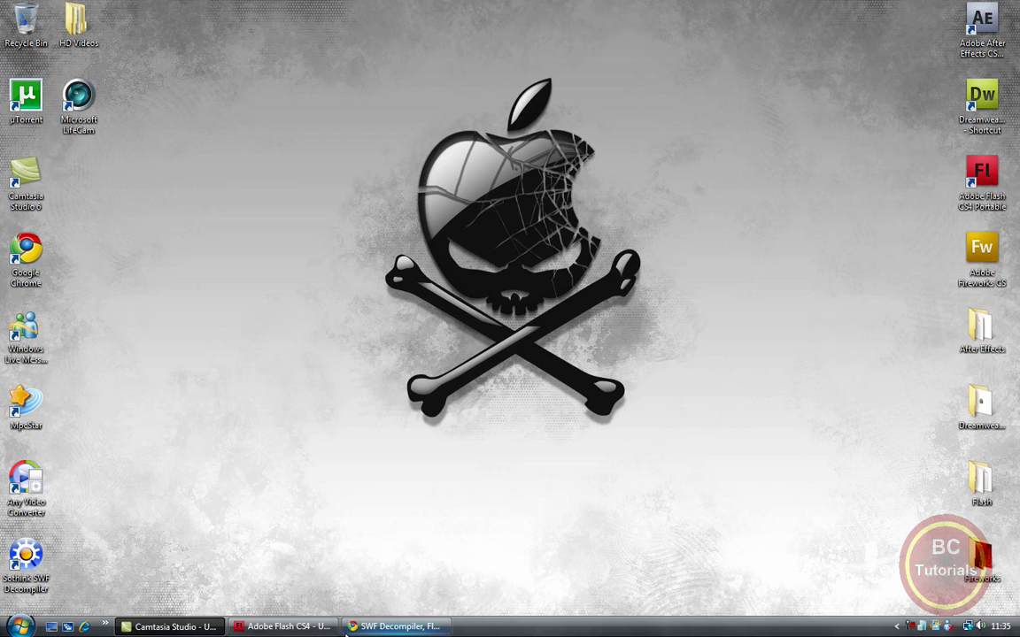
Step: Open the desktop Flash folder and drag ~tutorial1.fla over to Adobe Flash CS4
{"action": "double_click", "coordinate": [978, 480]}
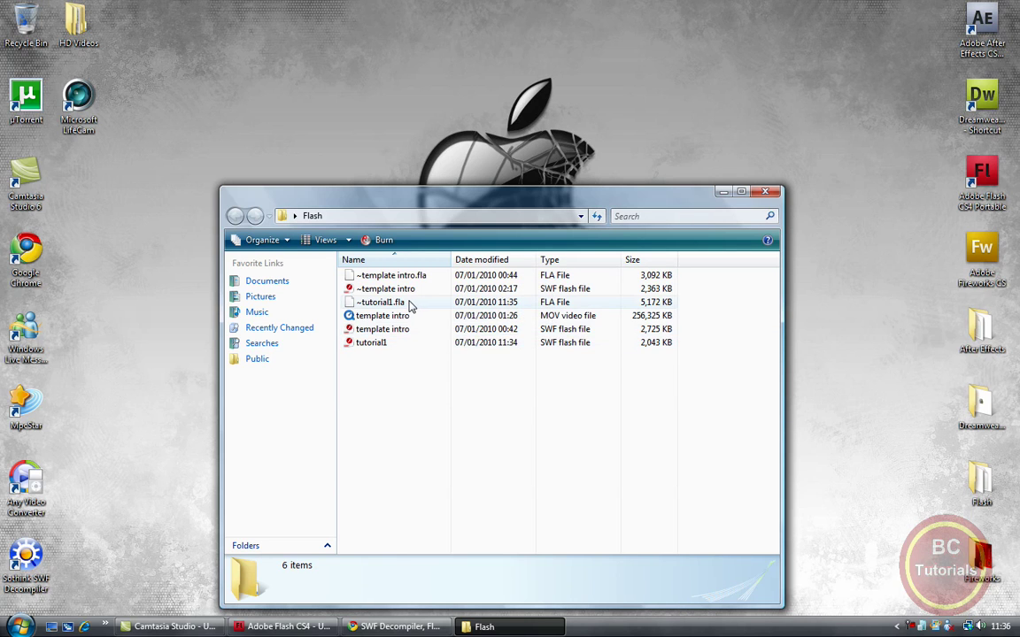
{"action": "left_click_drag", "start_coordinate": [399, 303], "coordinate": [321, 251]}
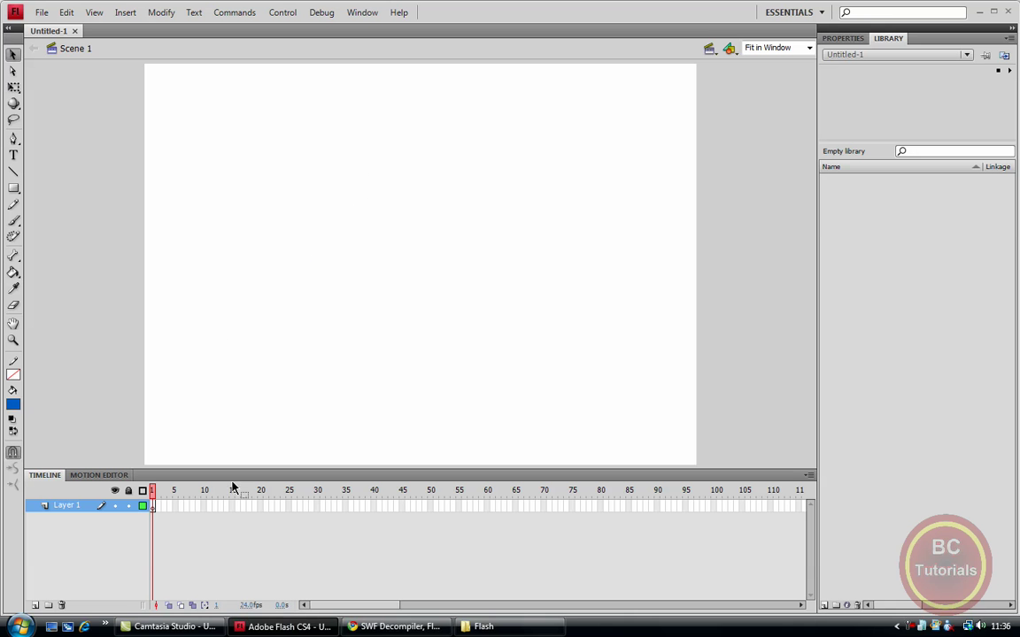
Step: Drop ~tutorial1.fla into Flash, dismiss the scene loading error and accept default font mappings
{"action": "left_click_drag", "start_coordinate": [233, 489], "coordinate": [421, 430]}
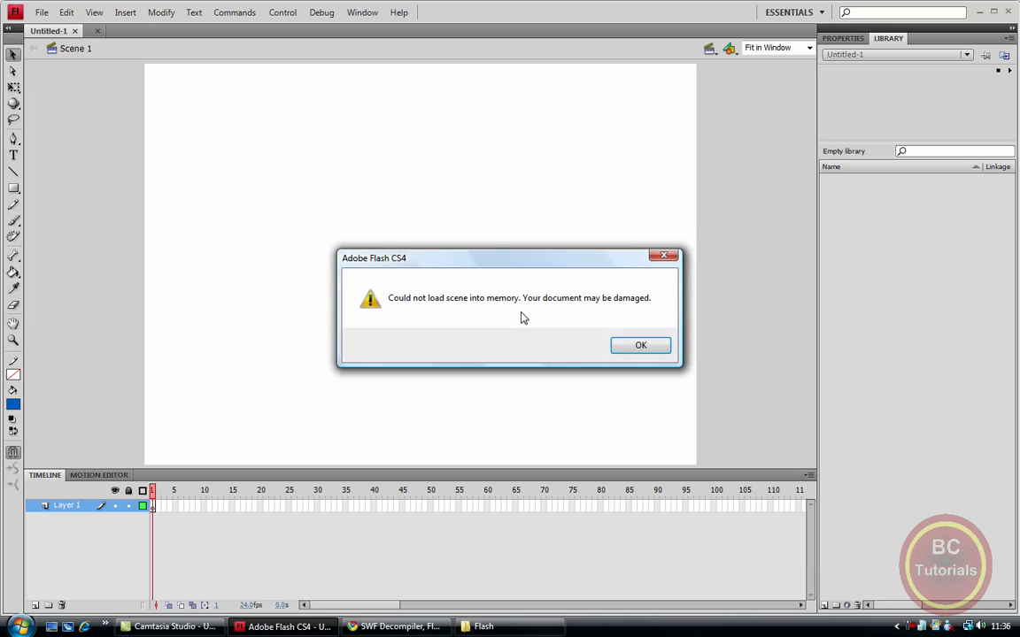
{"action": "left_click", "coordinate": [641, 346]}
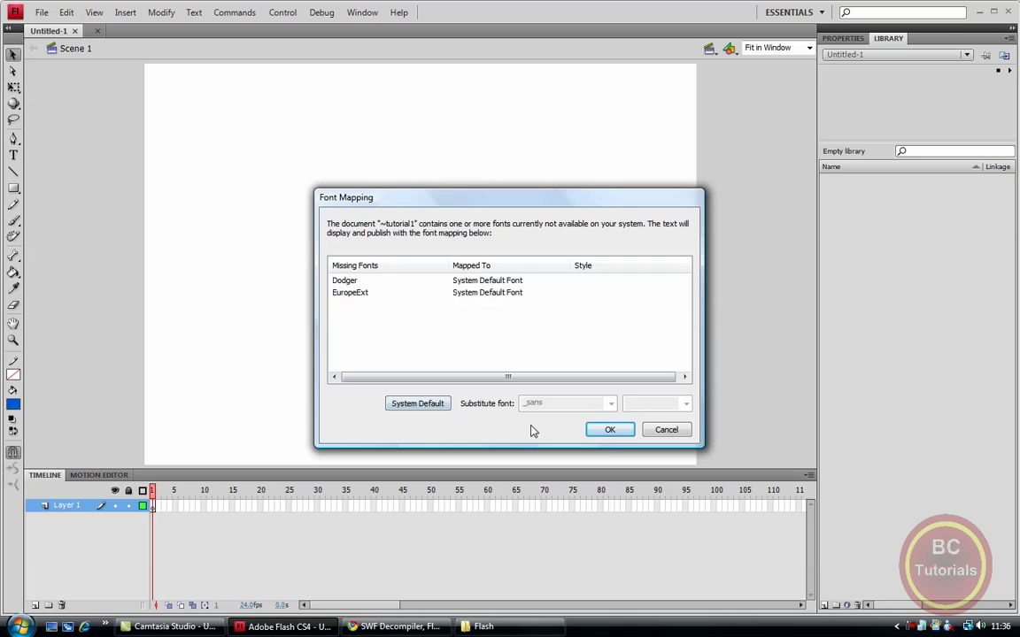
{"action": "left_click", "coordinate": [610, 431]}
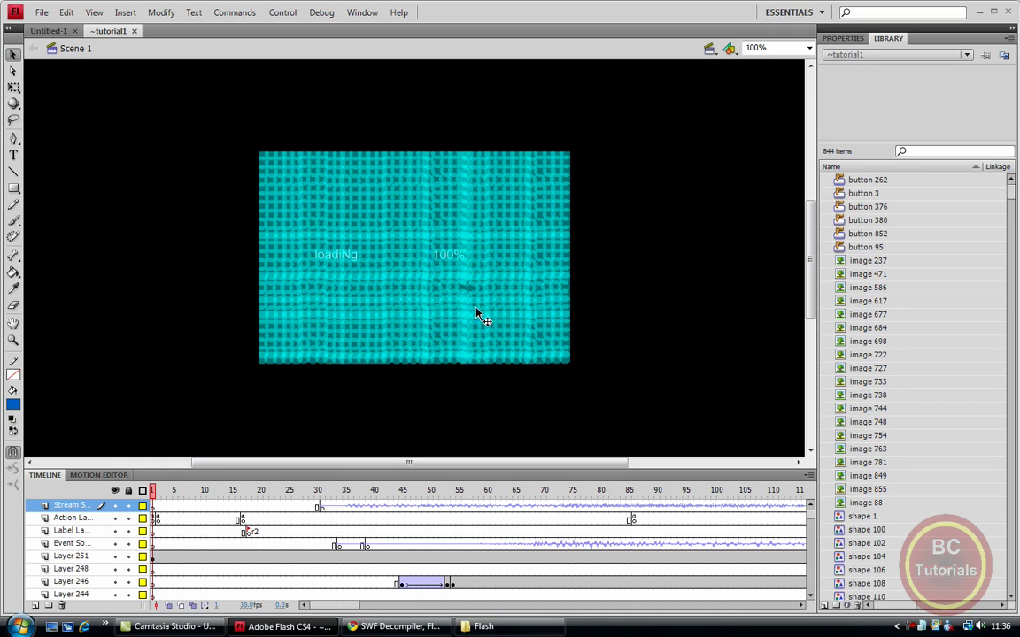
{"action": "left_click", "coordinate": [39, 12]}
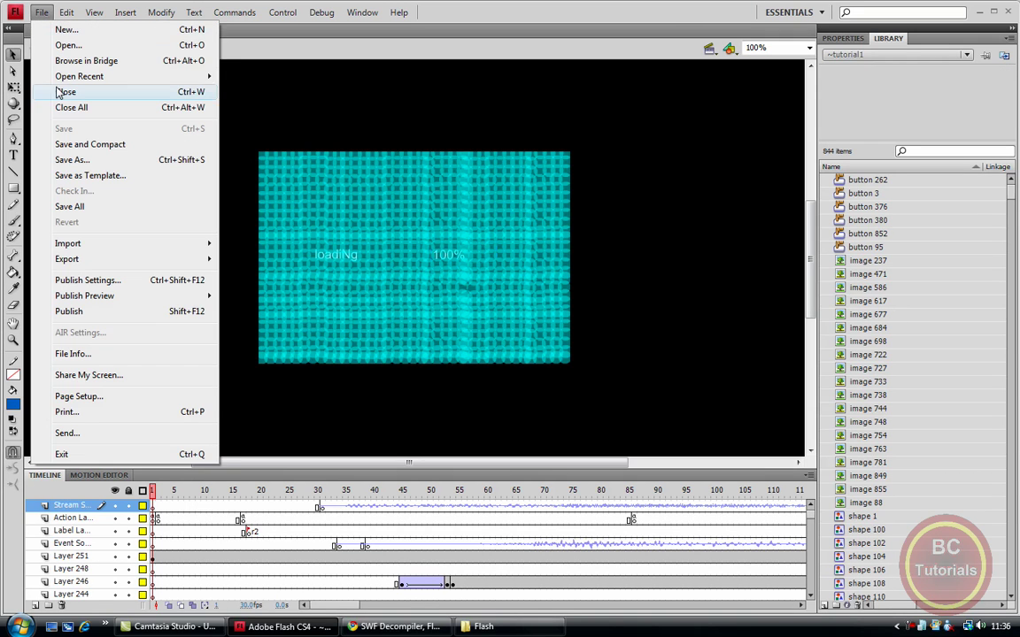
{"action": "mouse_move", "coordinate": [191, 251]}
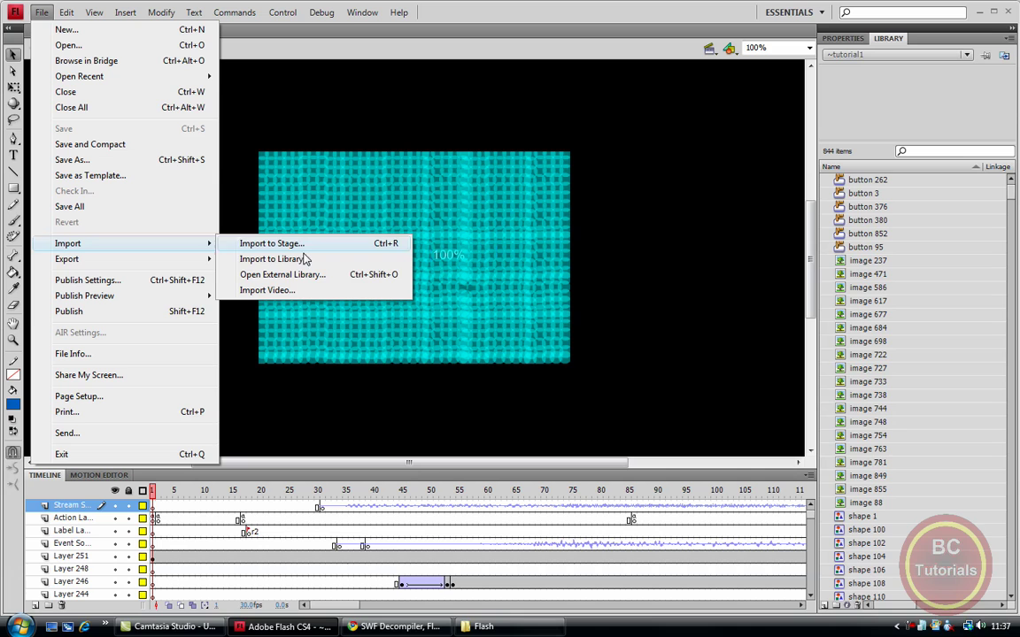
{"action": "left_click", "coordinate": [760, 336]}
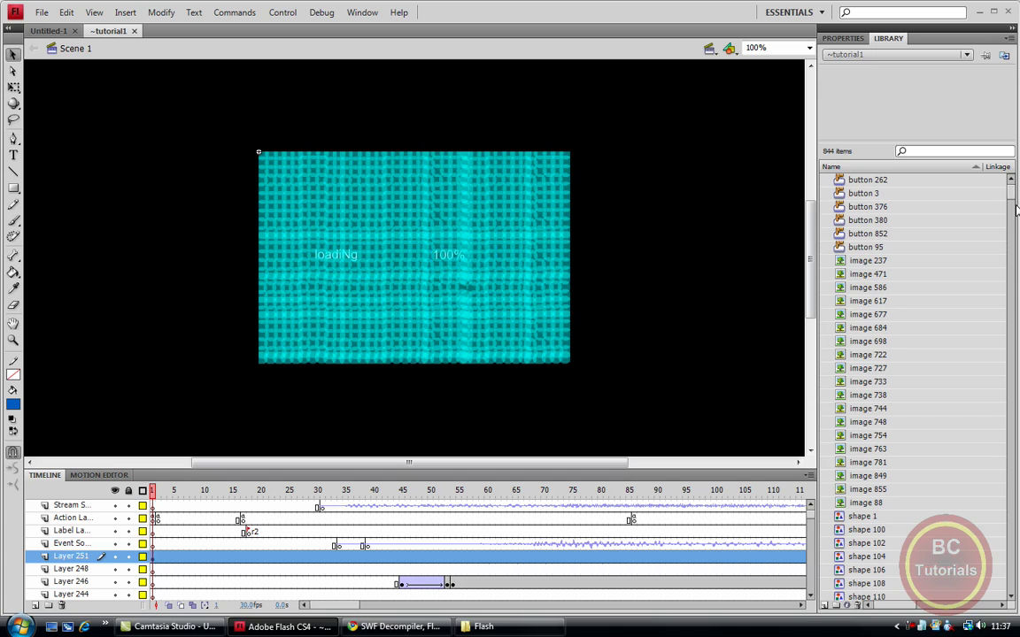
Step: Preview buttons 262, 3 and 376 in an enlarged library preview area
{"action": "left_click", "coordinate": [851, 181]}
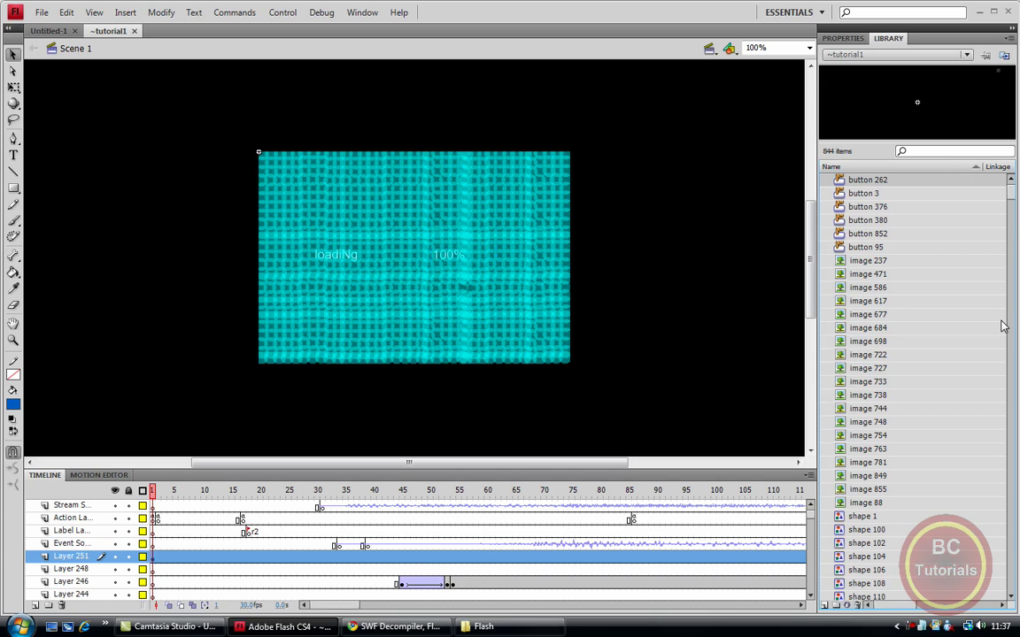
{"action": "key", "text": "Down"}
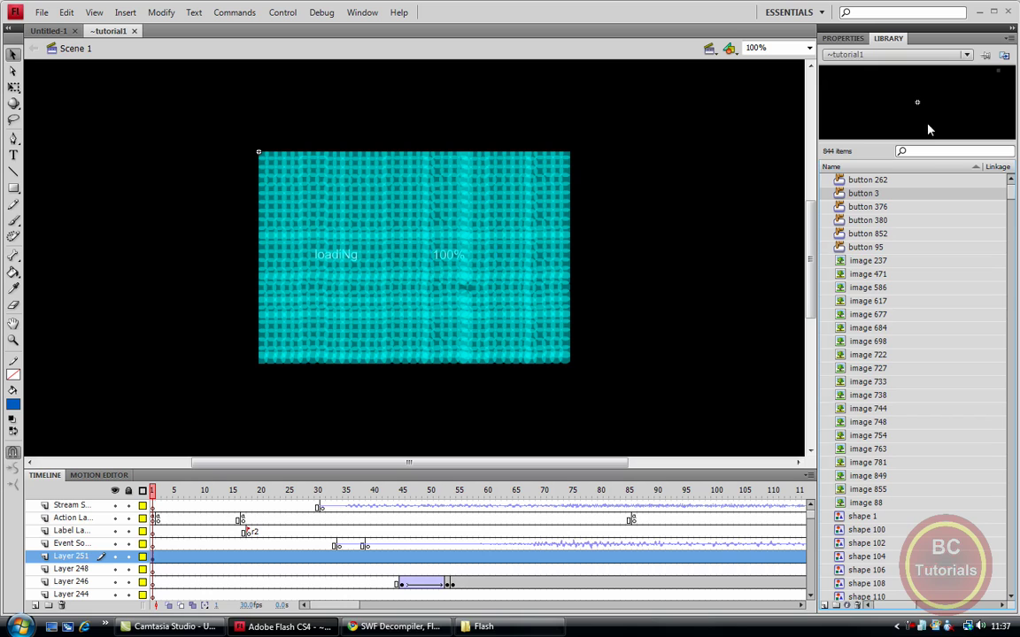
{"action": "left_click_drag", "start_coordinate": [933, 140], "coordinate": [932, 158]}
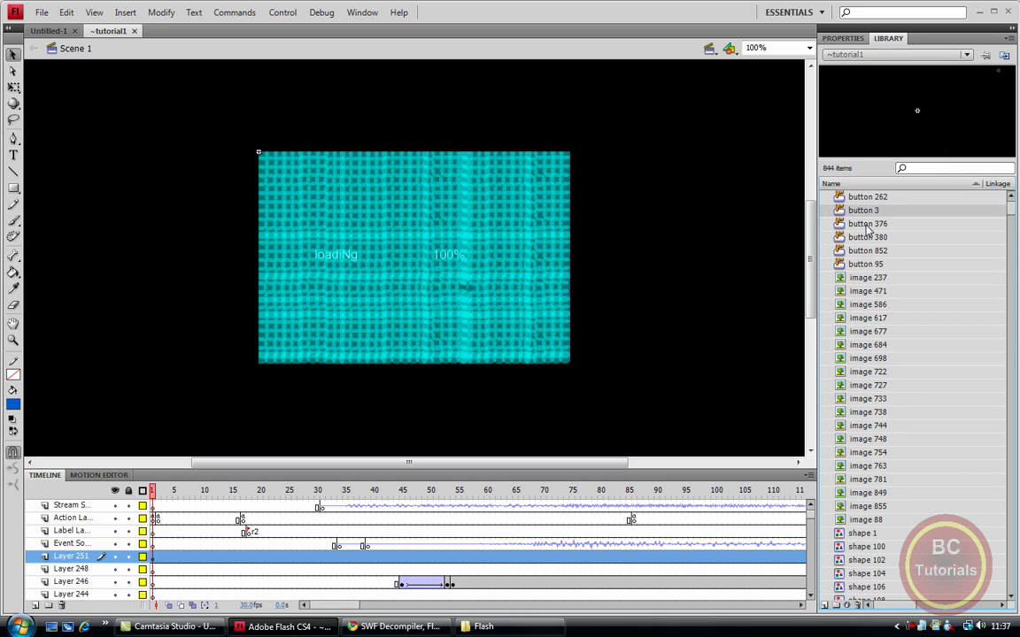
{"action": "key", "text": "Down"}
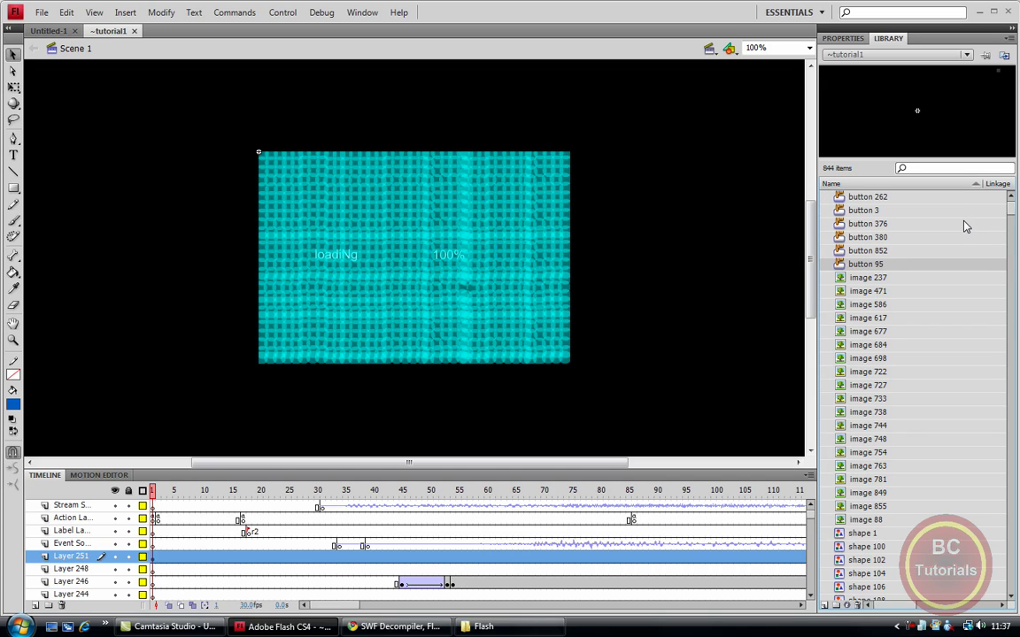
Step: Delete buttons 95, 262, 3, 376, 380 and 852 from the library
{"action": "left_click_drag", "start_coordinate": [894, 264], "coordinate": [845, 198]}
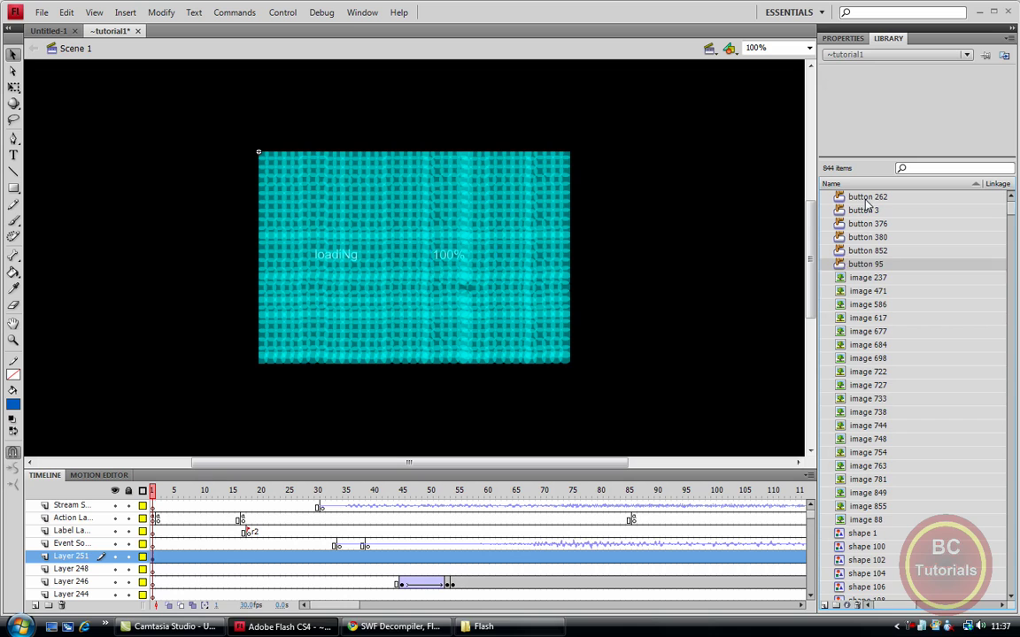
{"action": "key", "text": "Delete"}
{"action": "left_click", "coordinate": [871, 198]}
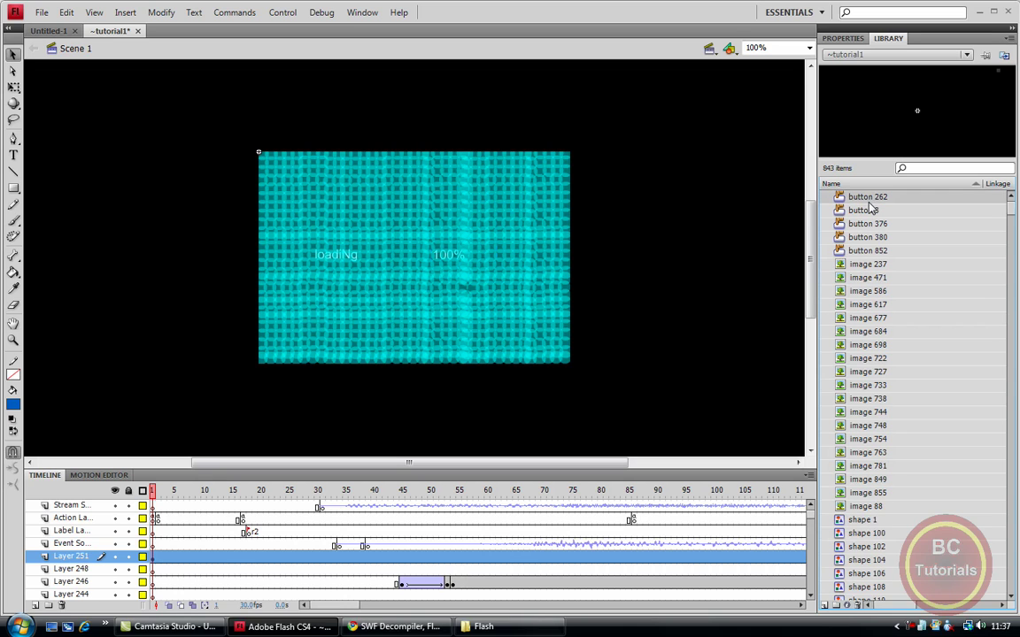
{"action": "key", "text": "Delete"}
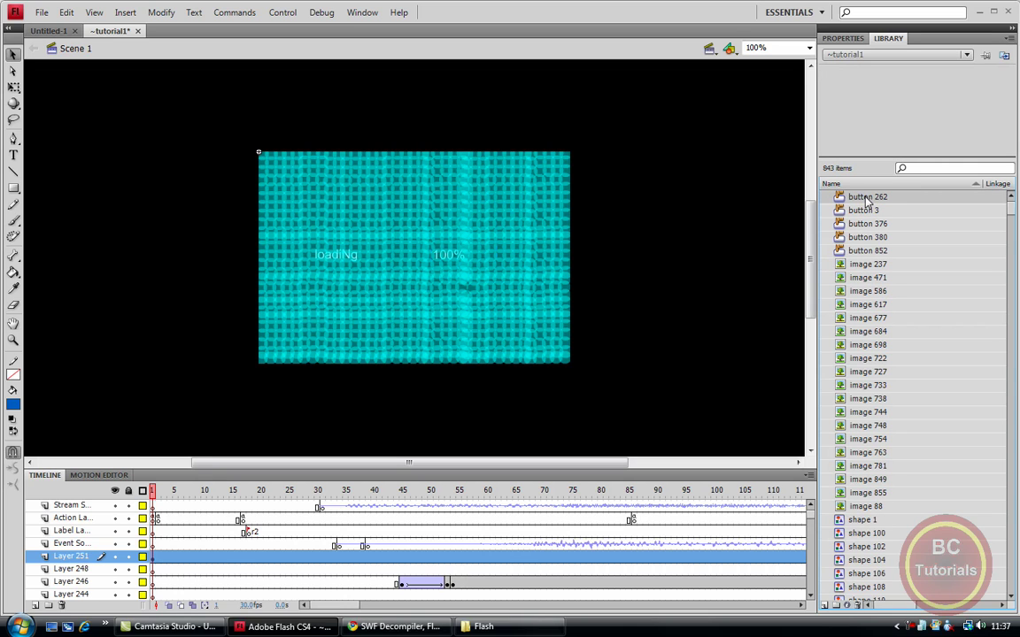
{"action": "left_click", "coordinate": [866, 198]}
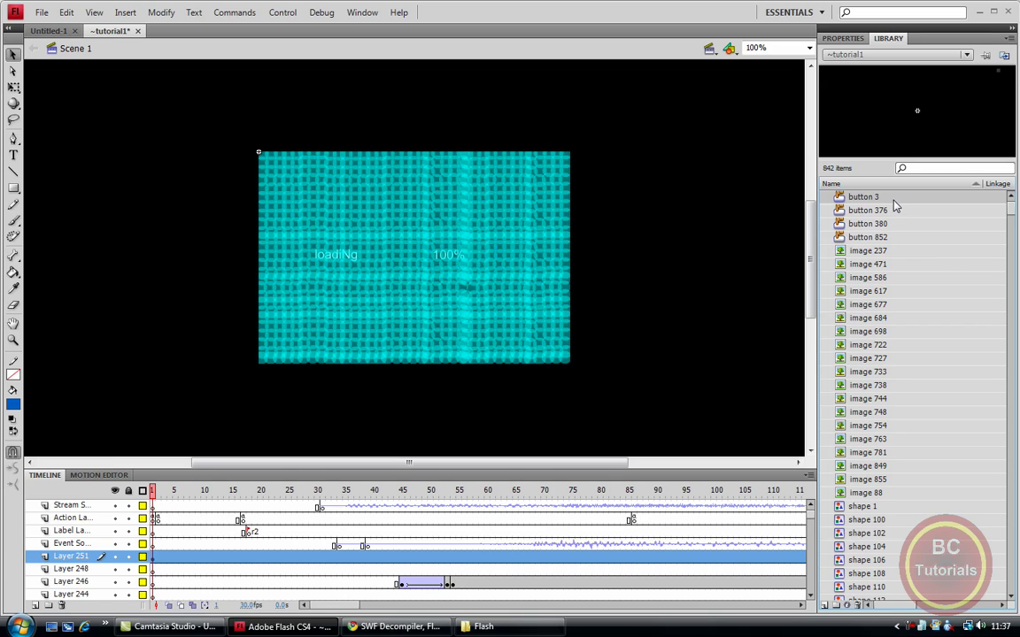
{"action": "left_click", "coordinate": [863, 213]}
{"action": "key", "text": "Delete"}
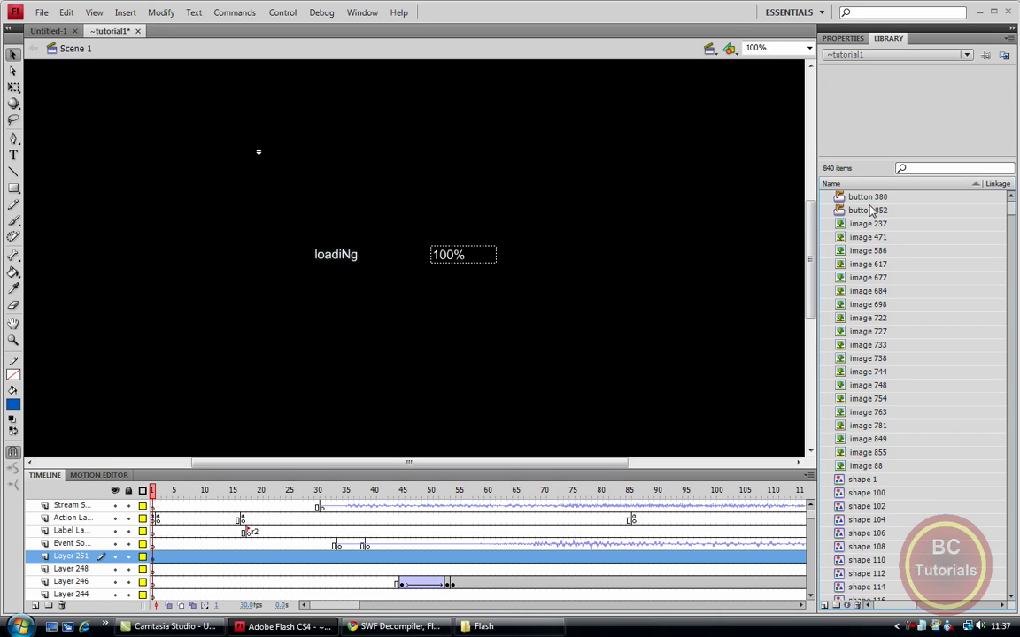
{"action": "left_click", "coordinate": [872, 209]}
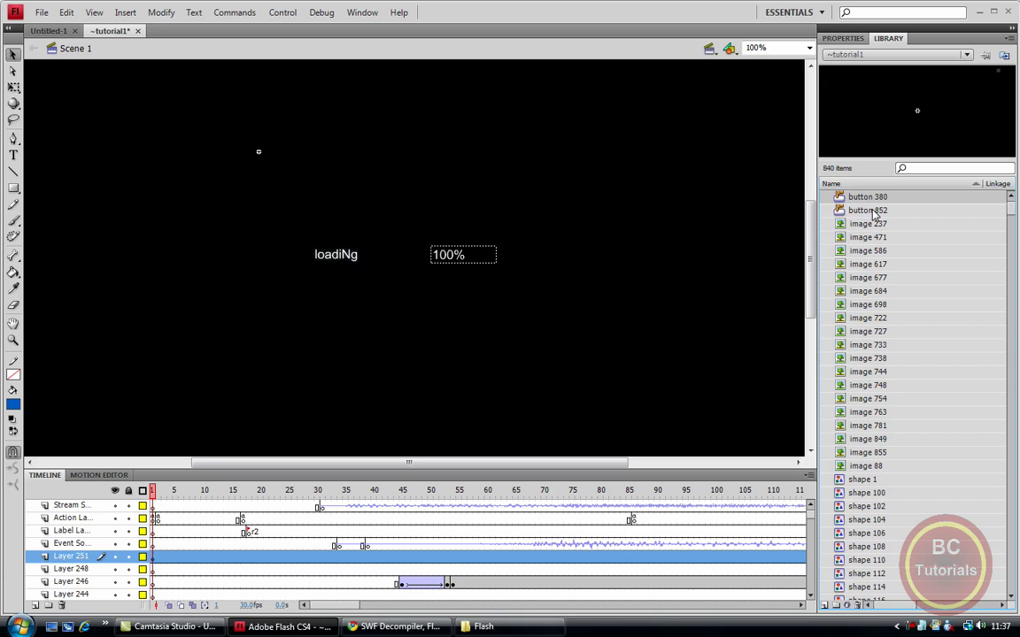
{"action": "left_click", "coordinate": [868, 197]}
{"action": "key", "text": "Delete"}
{"action": "left_click", "coordinate": [868, 199]}
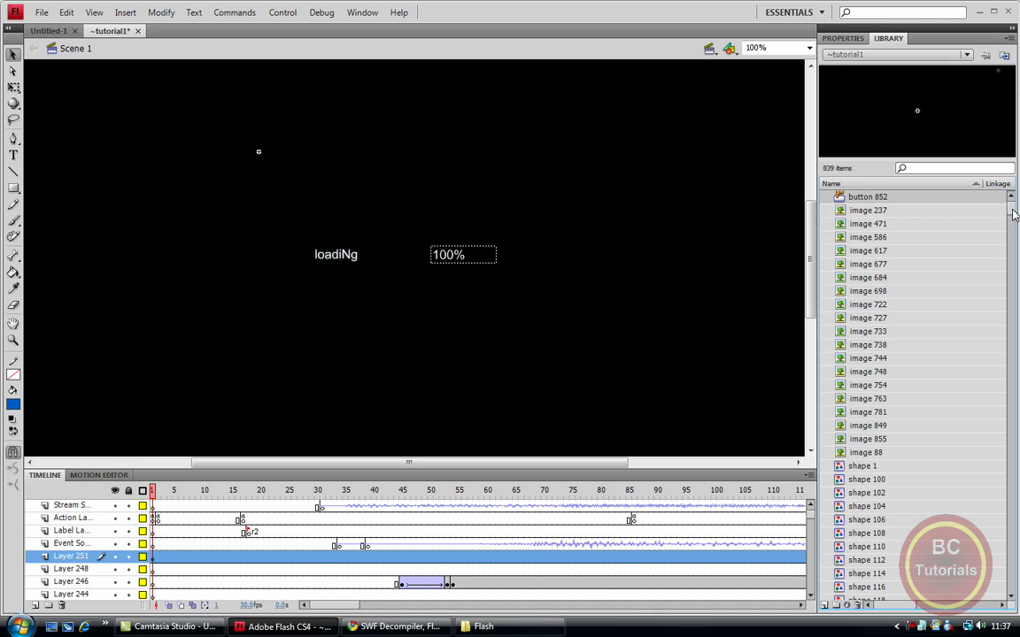
{"action": "key", "text": "Delete"}
{"action": "left_click_drag", "start_coordinate": [1015, 215], "coordinate": [1017, 542]}
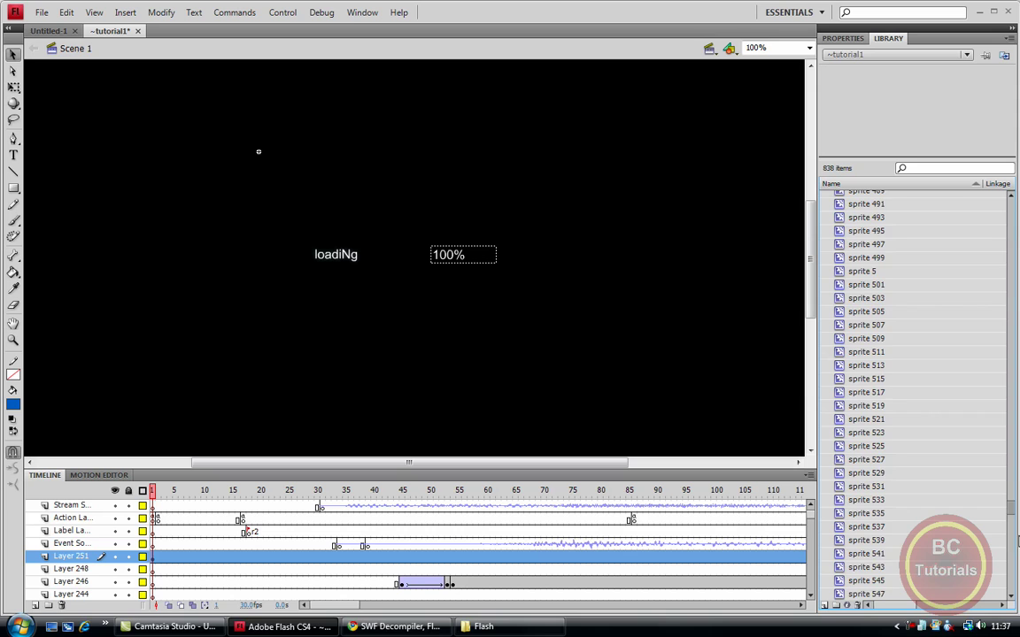
Step: Play streamsound 0 and then streamsound 269 from the library to hear them
{"action": "scroll", "coordinate": [912, 478], "scroll_direction": "down", "scroll_amount": 20}
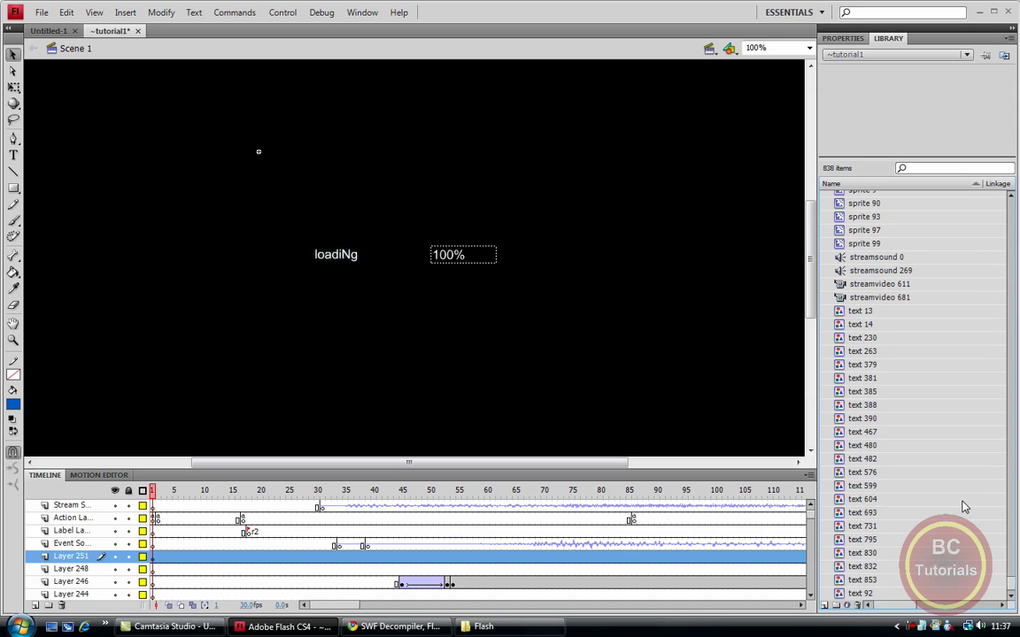
{"action": "left_click", "coordinate": [872, 311]}
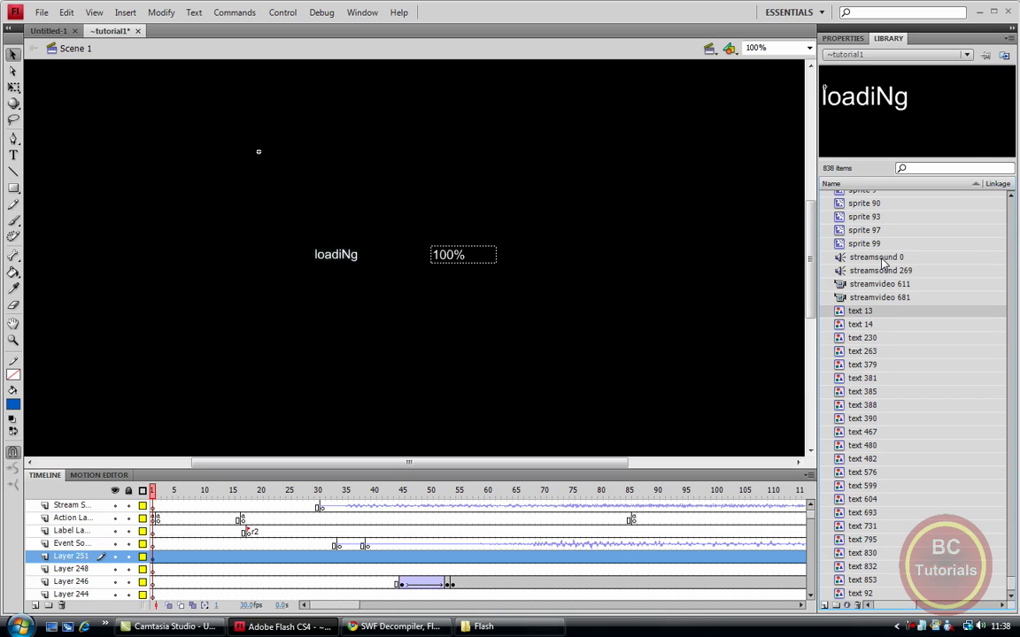
{"action": "left_click", "coordinate": [885, 258]}
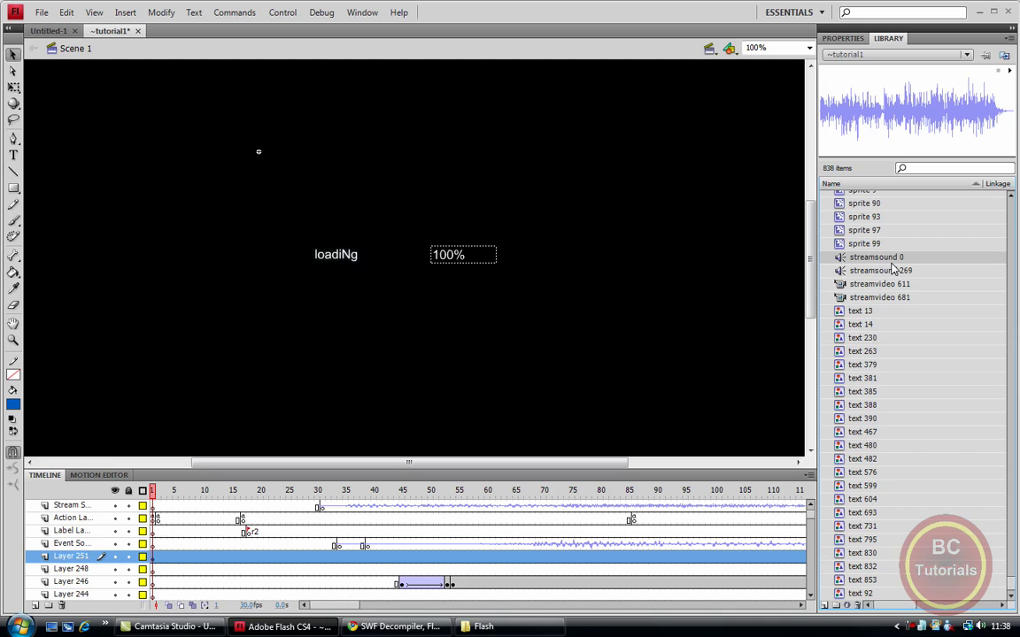
{"action": "right_click", "coordinate": [869, 256]}
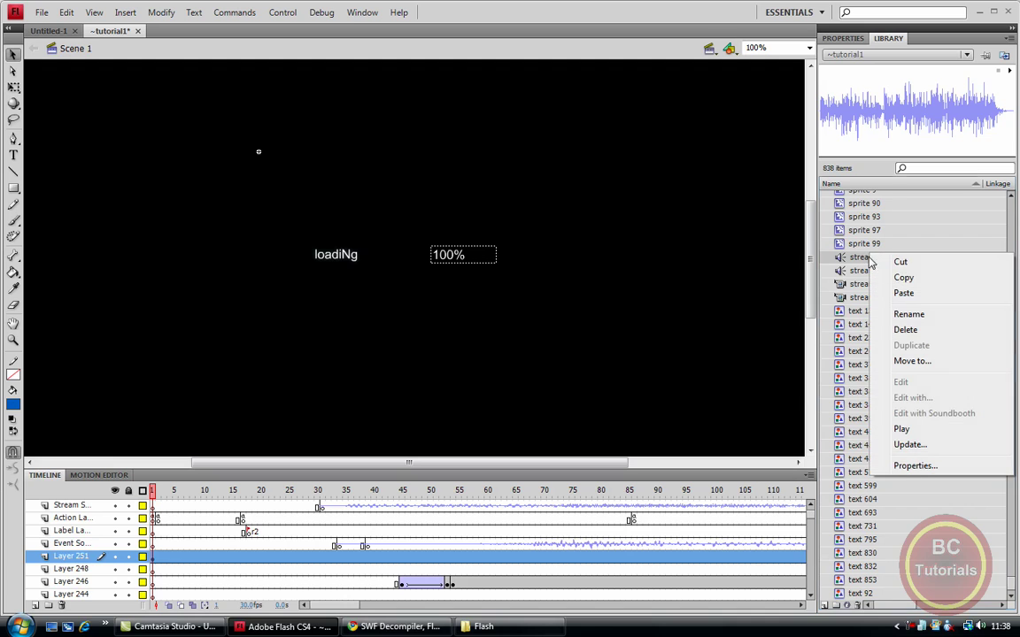
{"action": "left_click", "coordinate": [930, 428]}
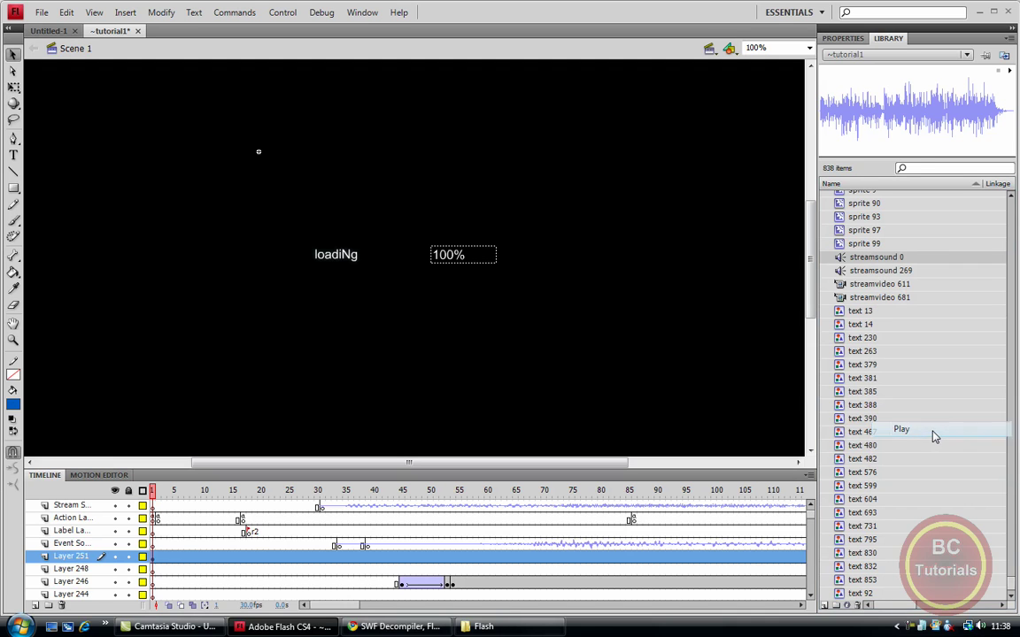
{"action": "right_click", "coordinate": [885, 271]}
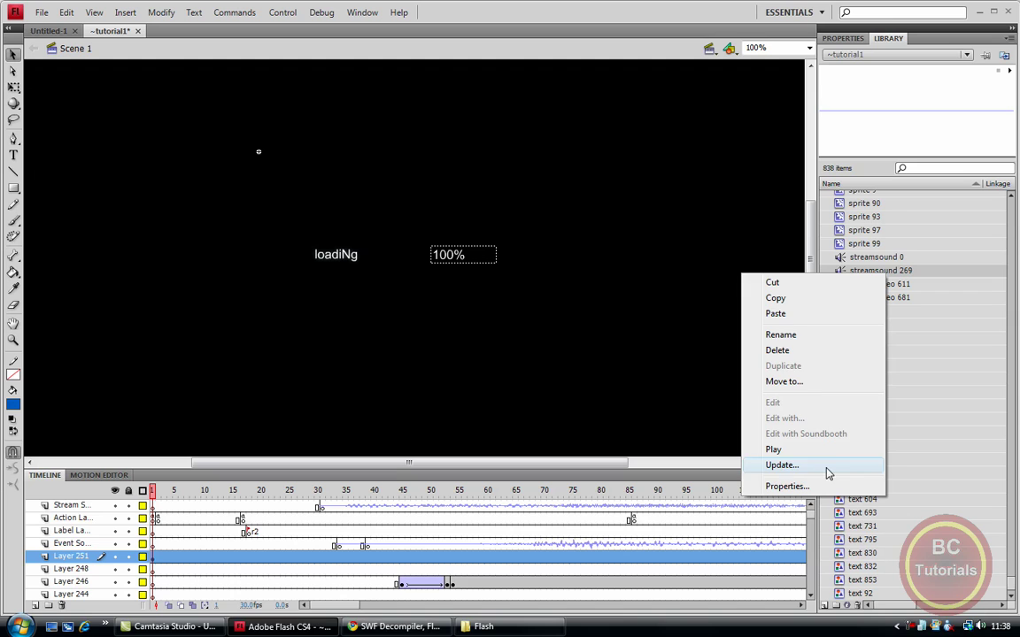
{"action": "left_click", "coordinate": [779, 449]}
{"action": "right_click", "coordinate": [883, 272]}
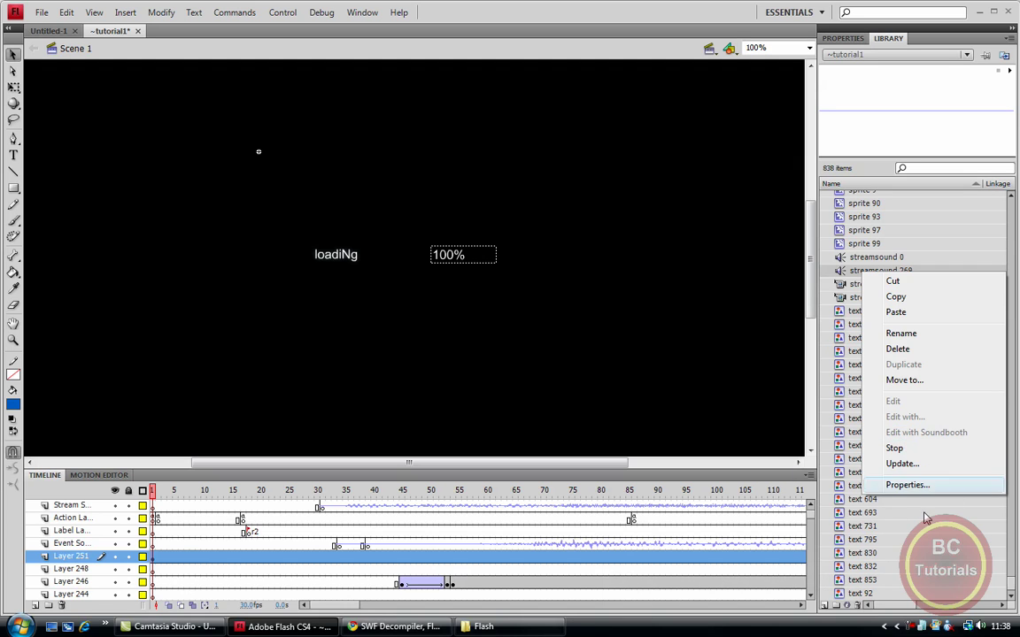
Step: Dismiss the display driver notice and preview text 379, which reads "sound on"
{"action": "left_click", "coordinate": [898, 573]}
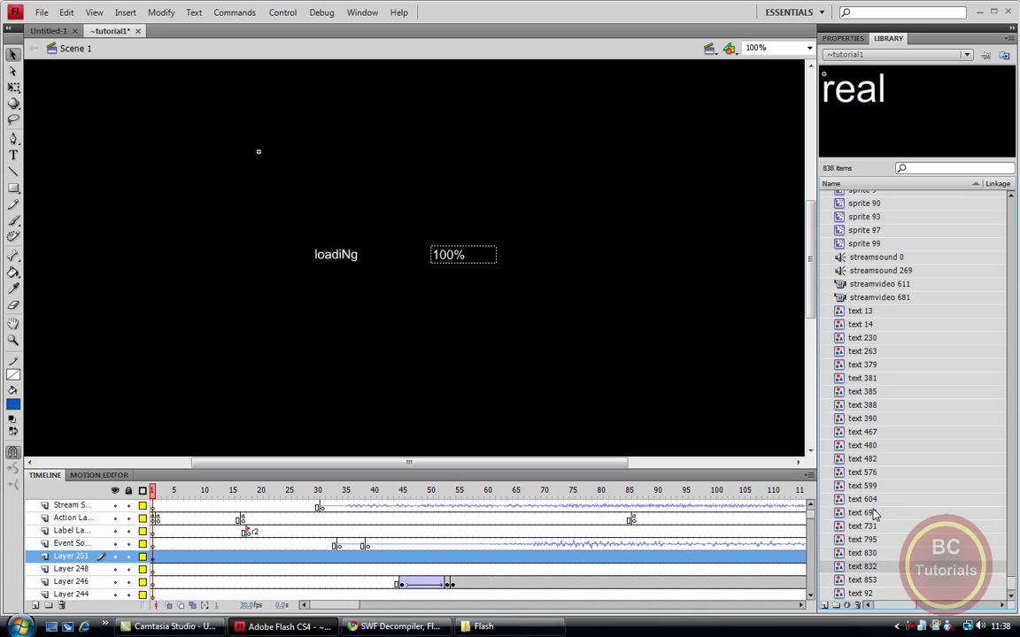
{"action": "left_click", "coordinate": [848, 365]}
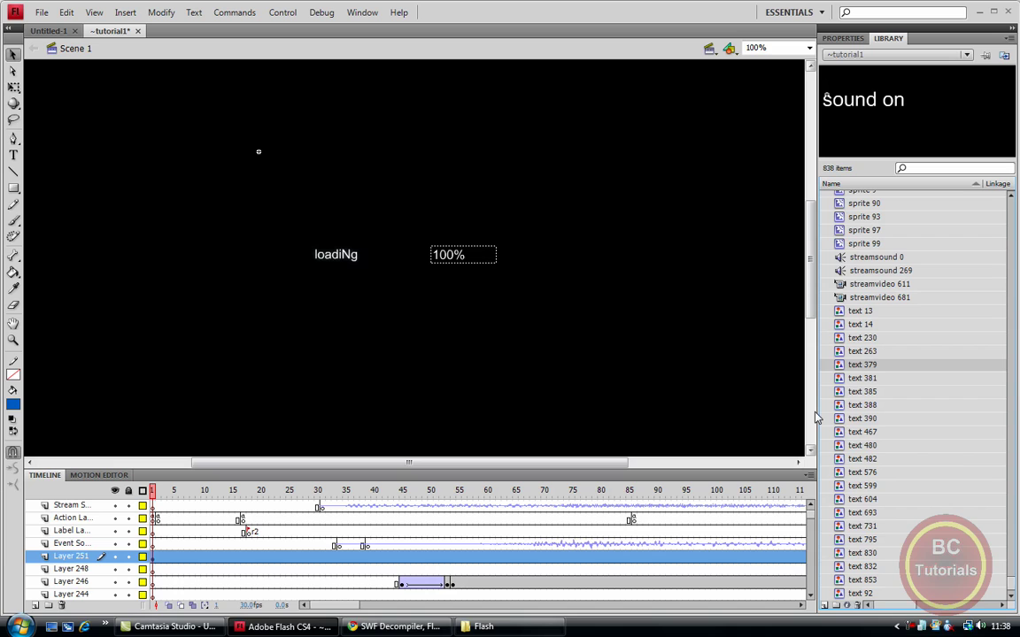